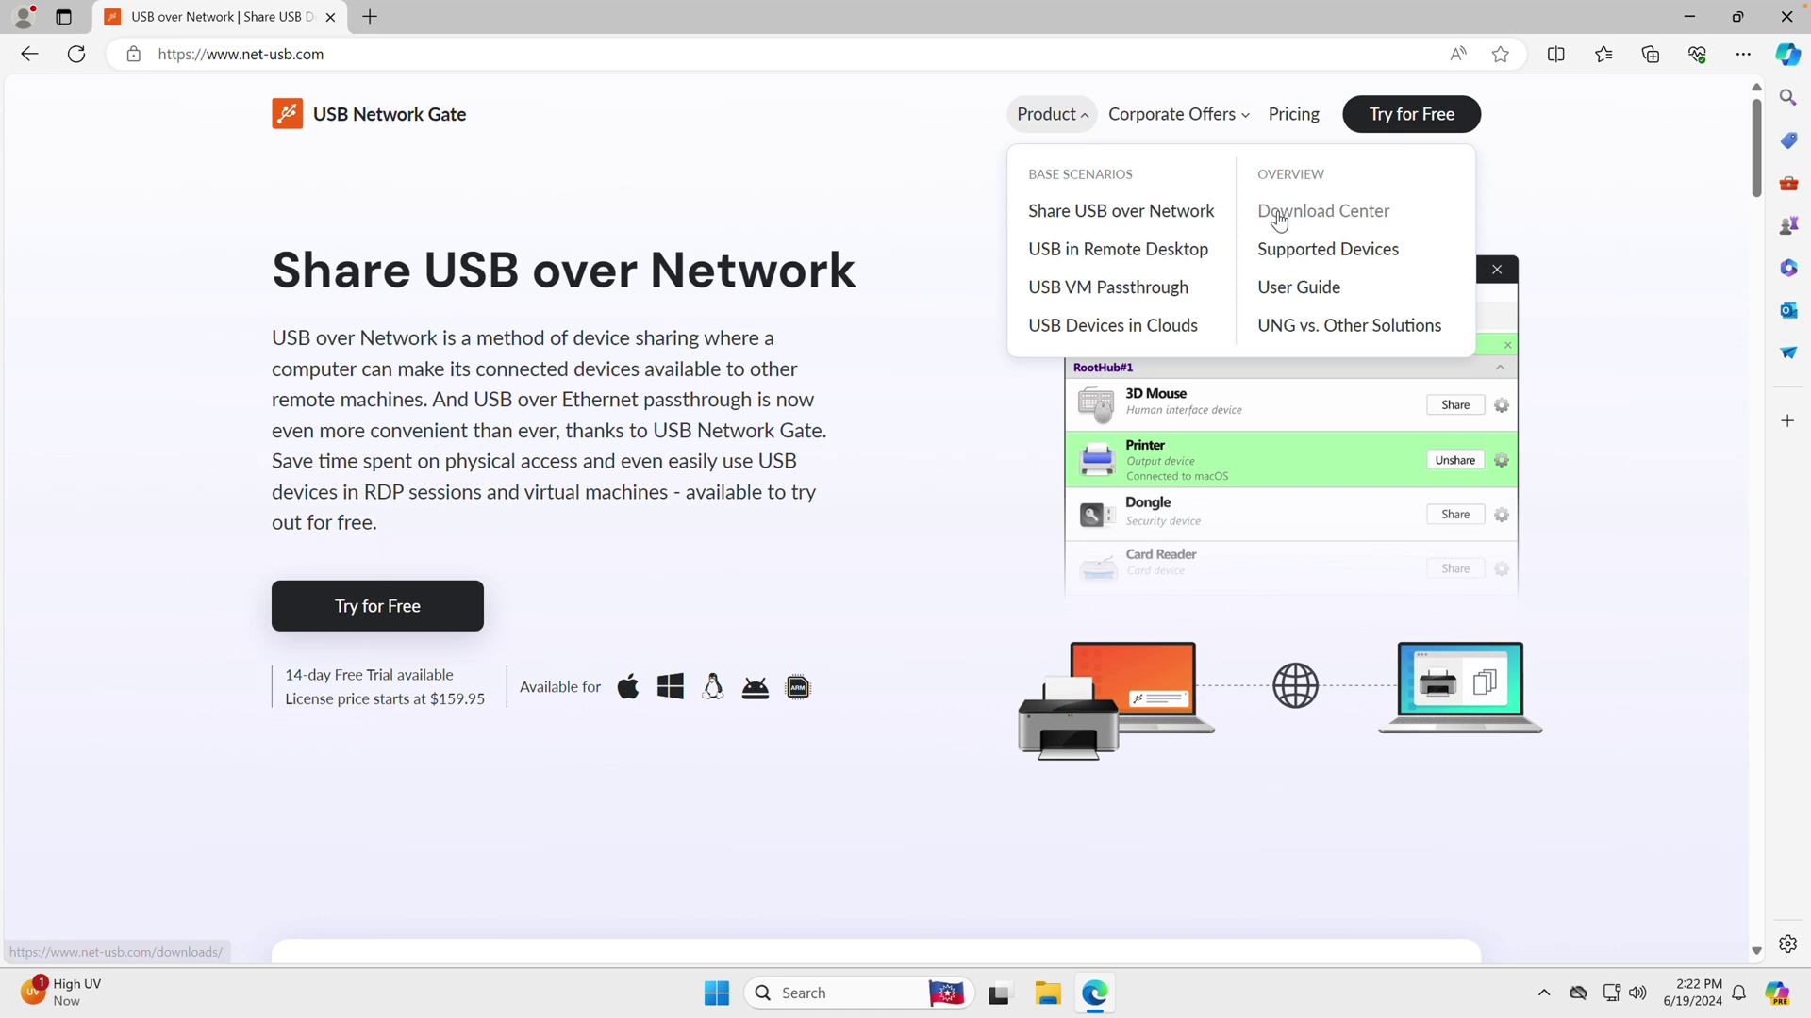
# In the Download Center, browse the macOS, Linux, Android and ARM tabs, then download the Windows usb_network_gate.exe.
pyautogui.click(1279, 220)
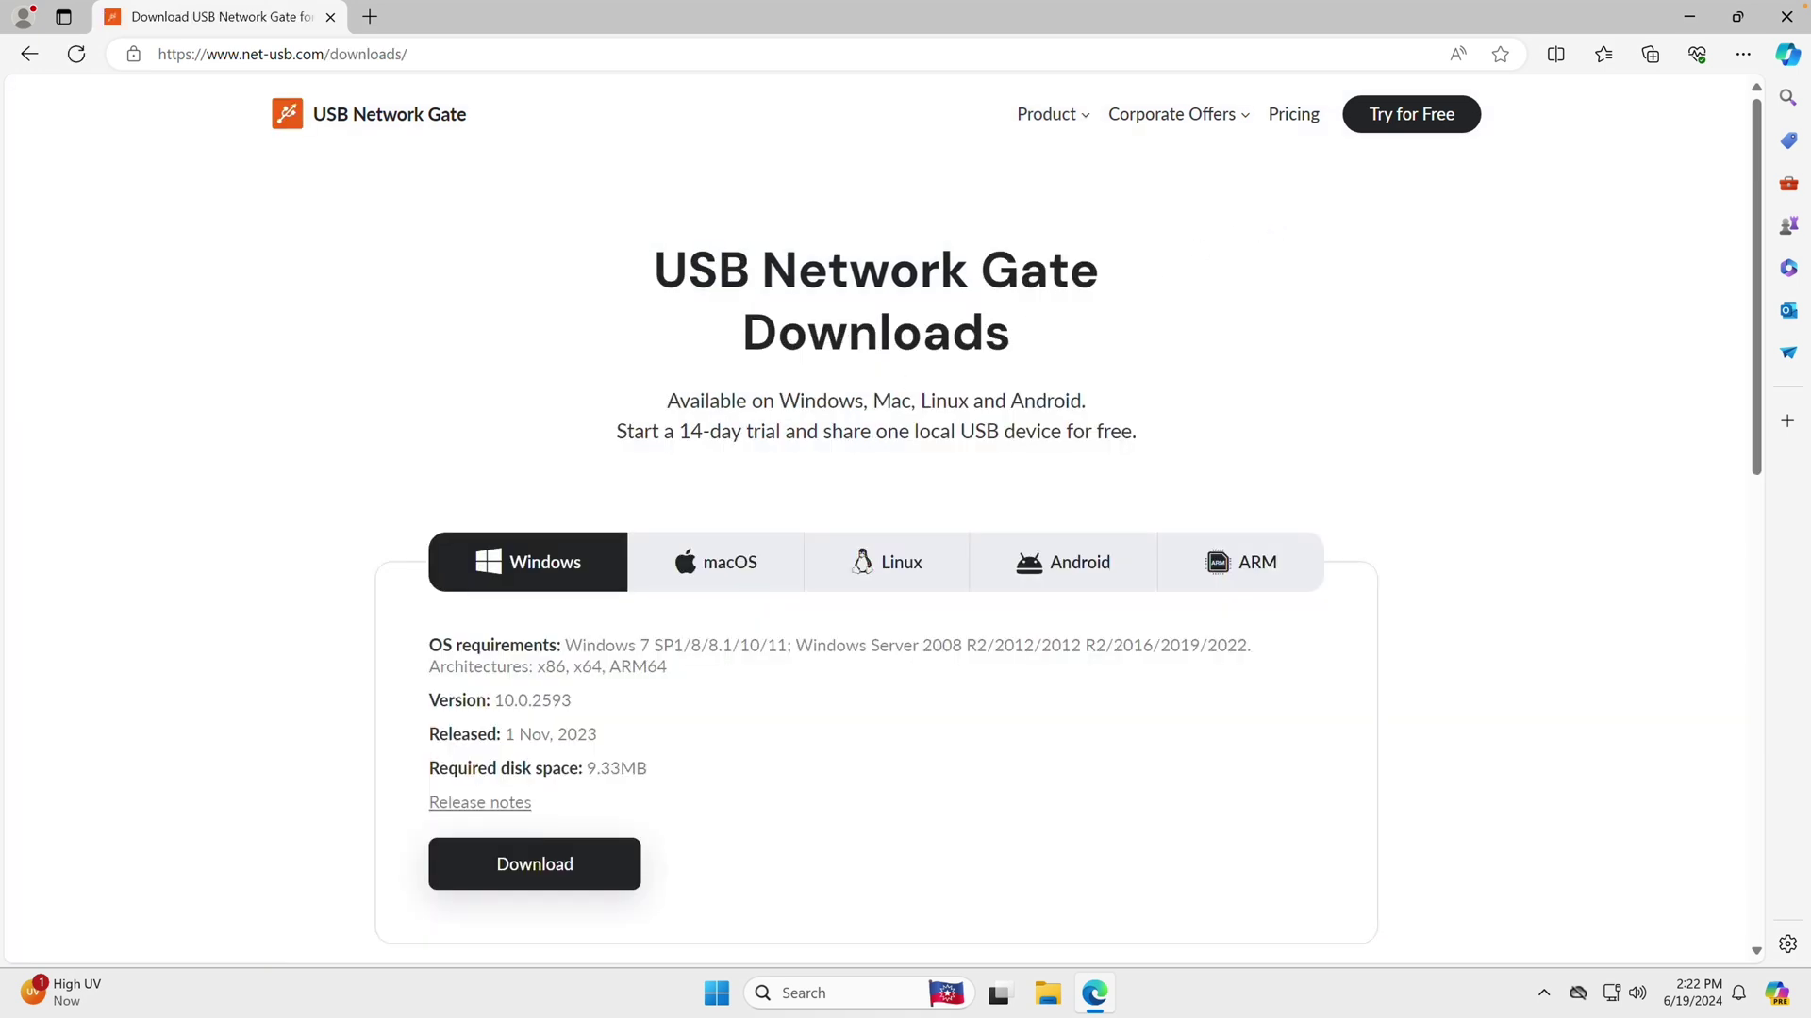
pyautogui.click(769, 573)
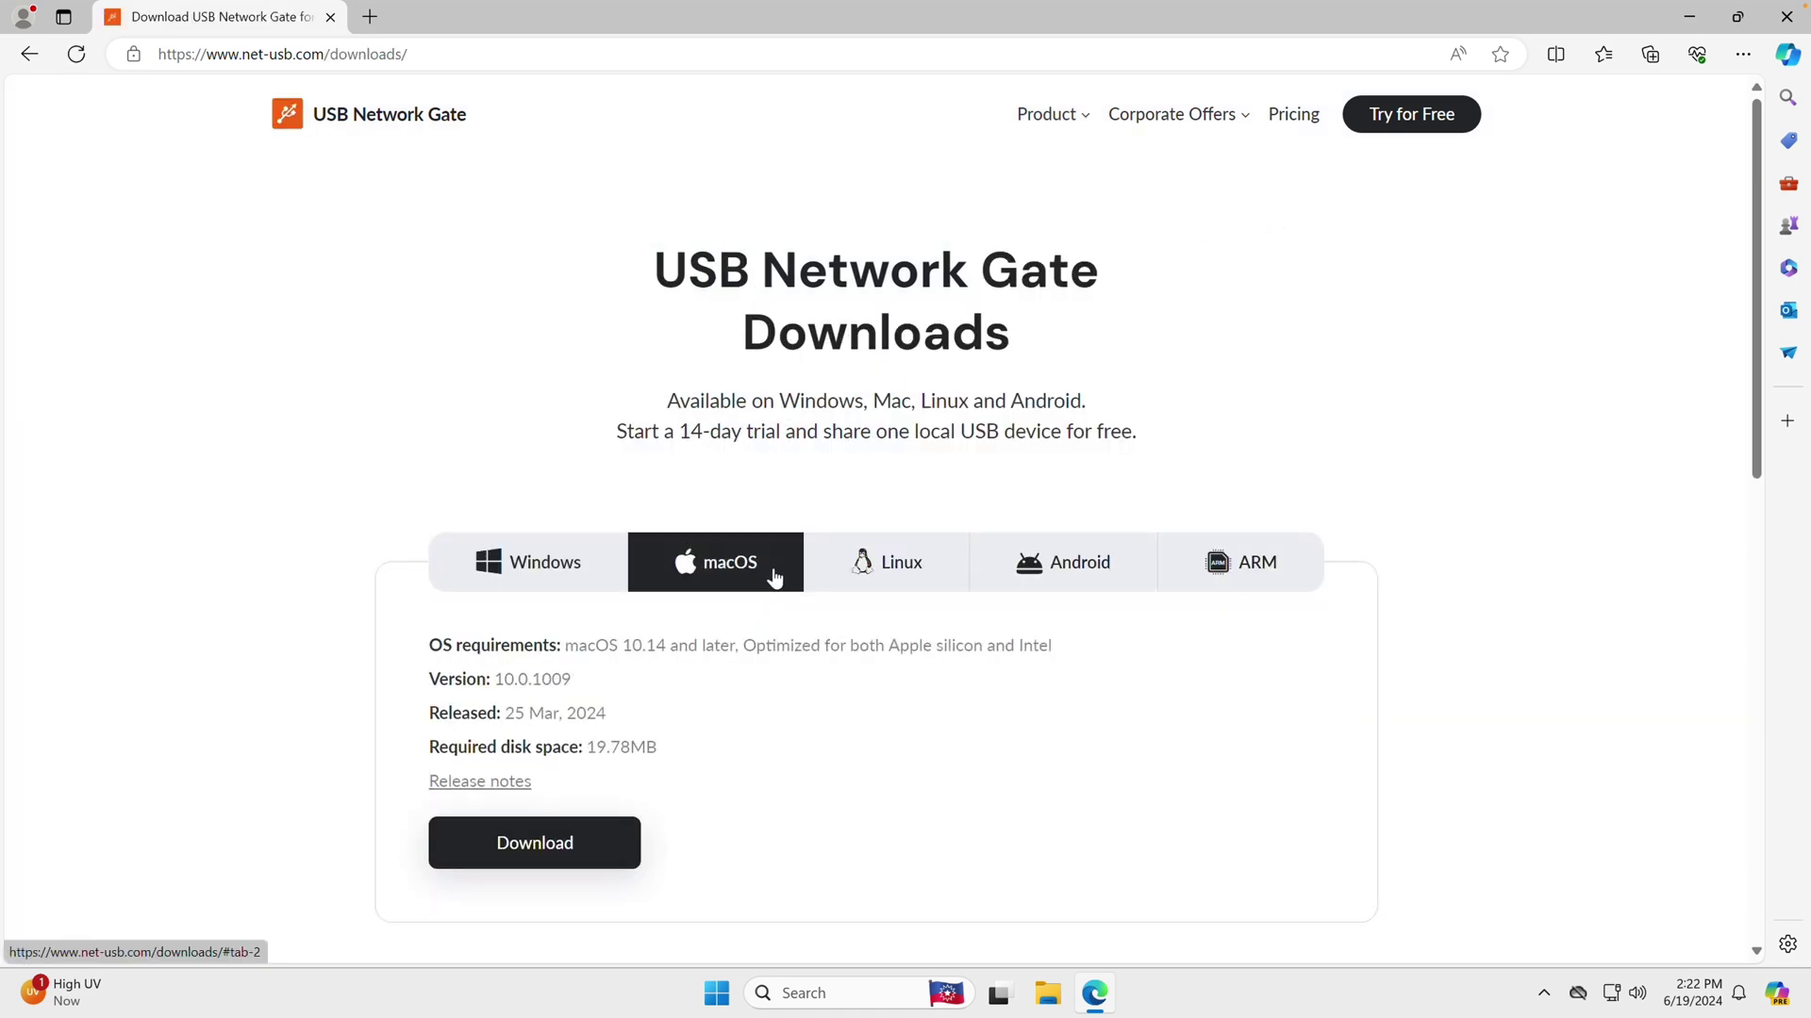
pyautogui.click(833, 582)
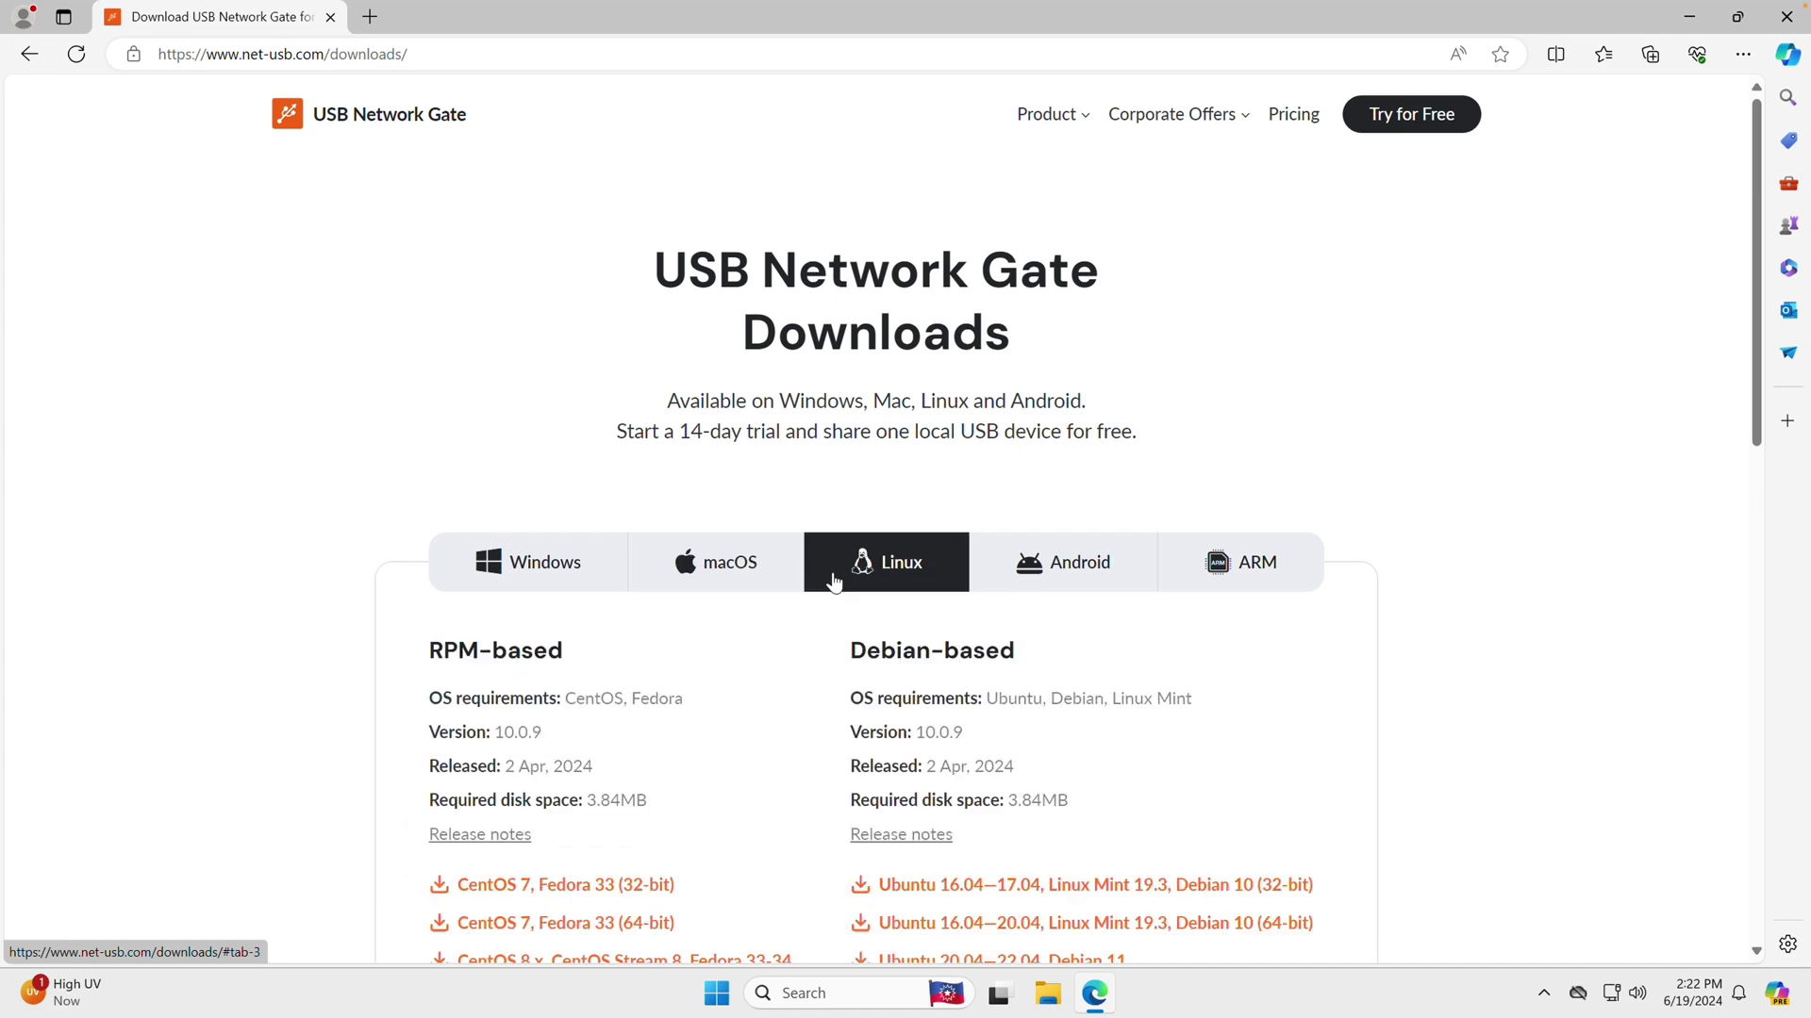
pyautogui.click(988, 583)
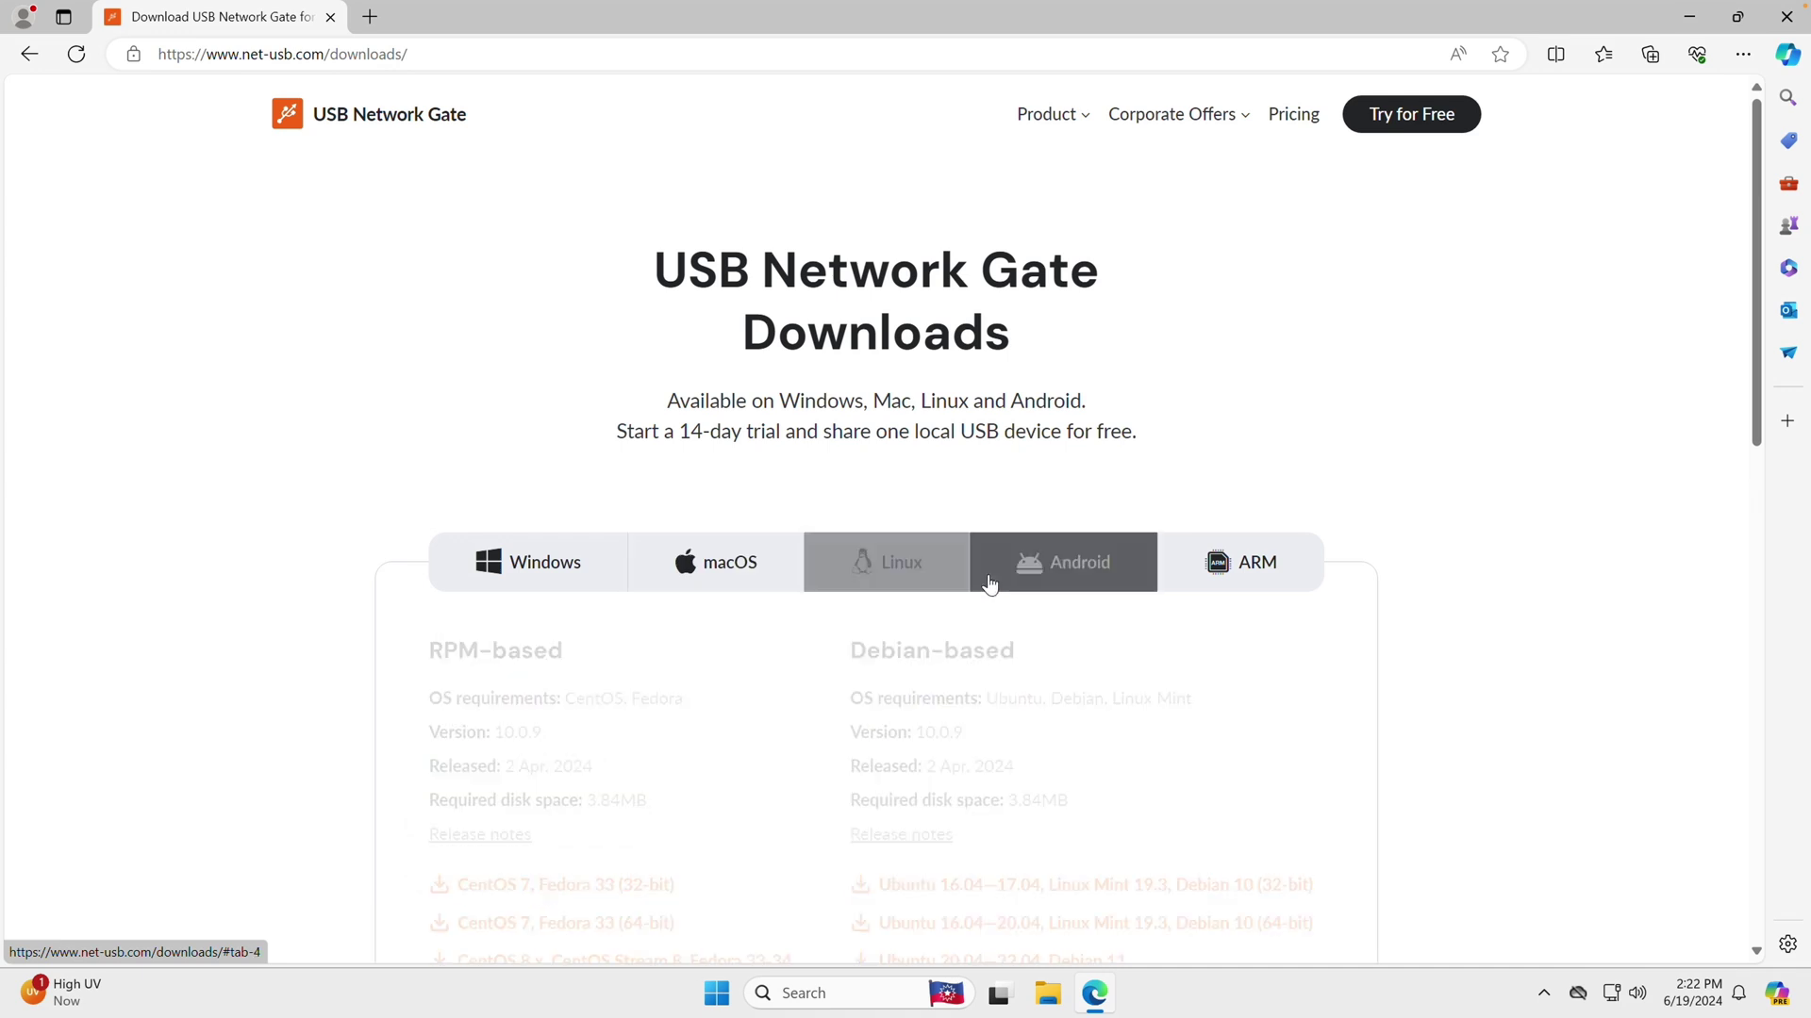
pyautogui.click(1178, 587)
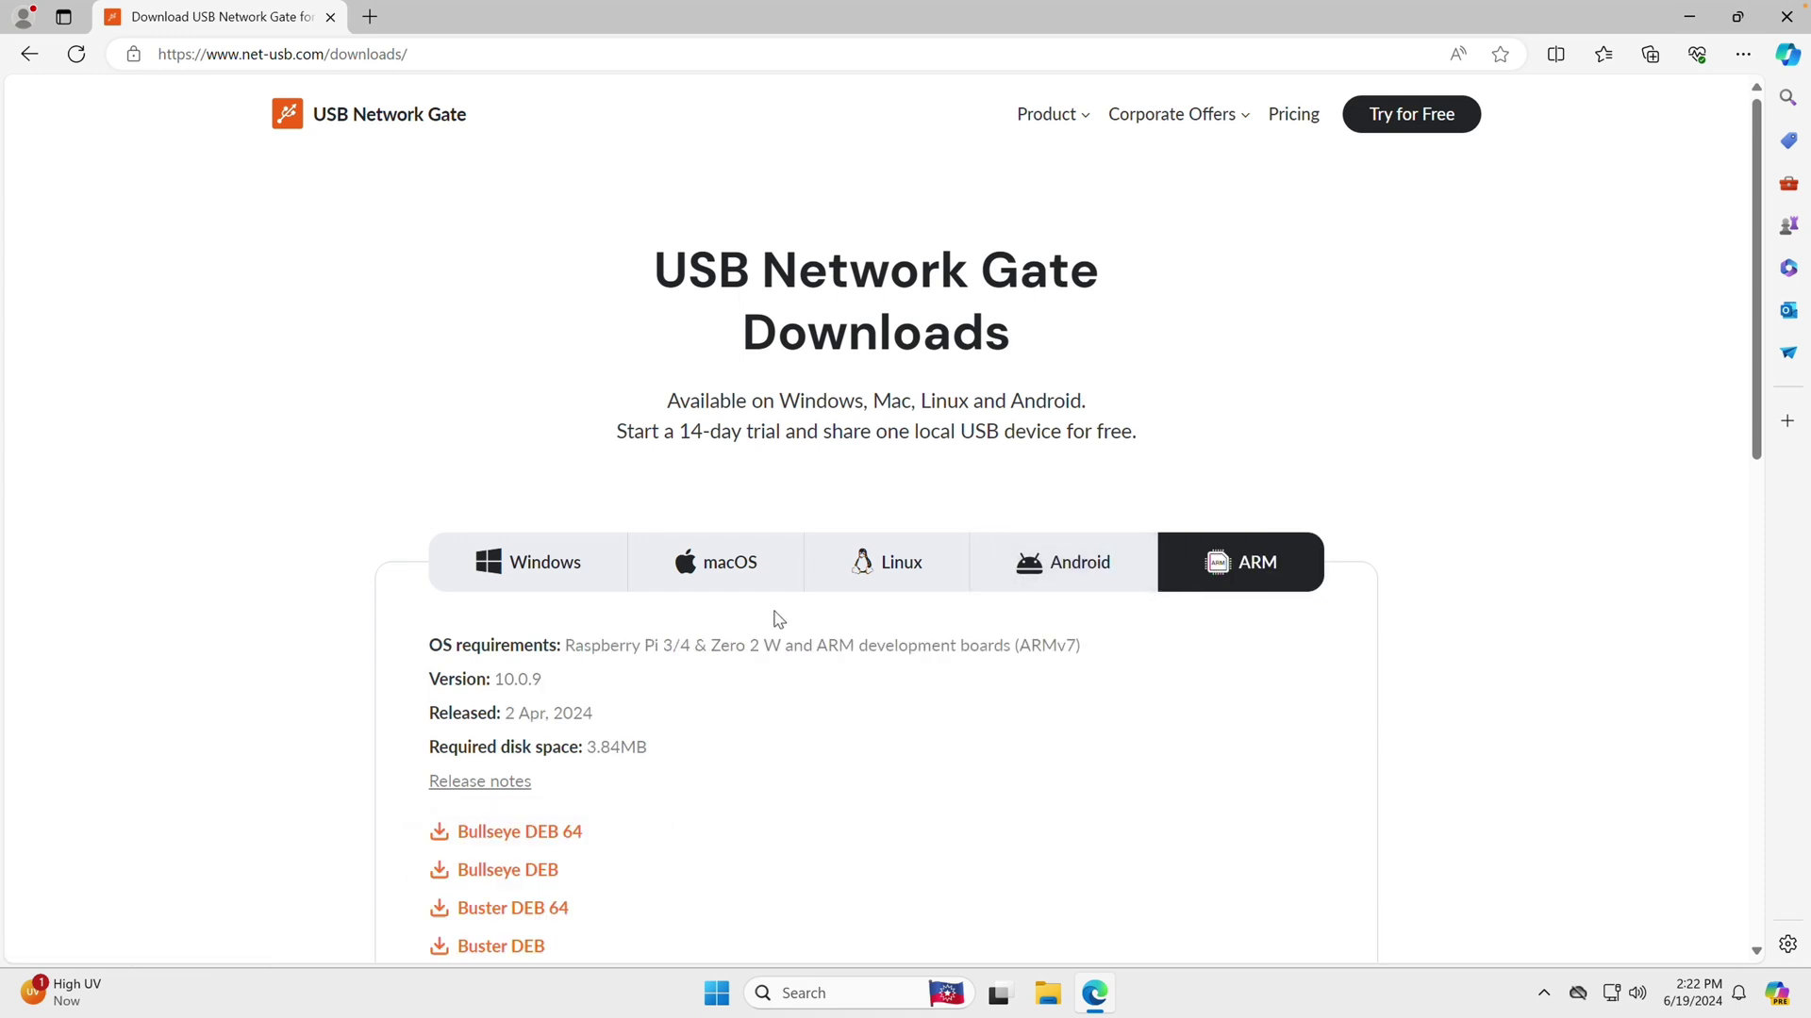
pyautogui.click(600, 596)
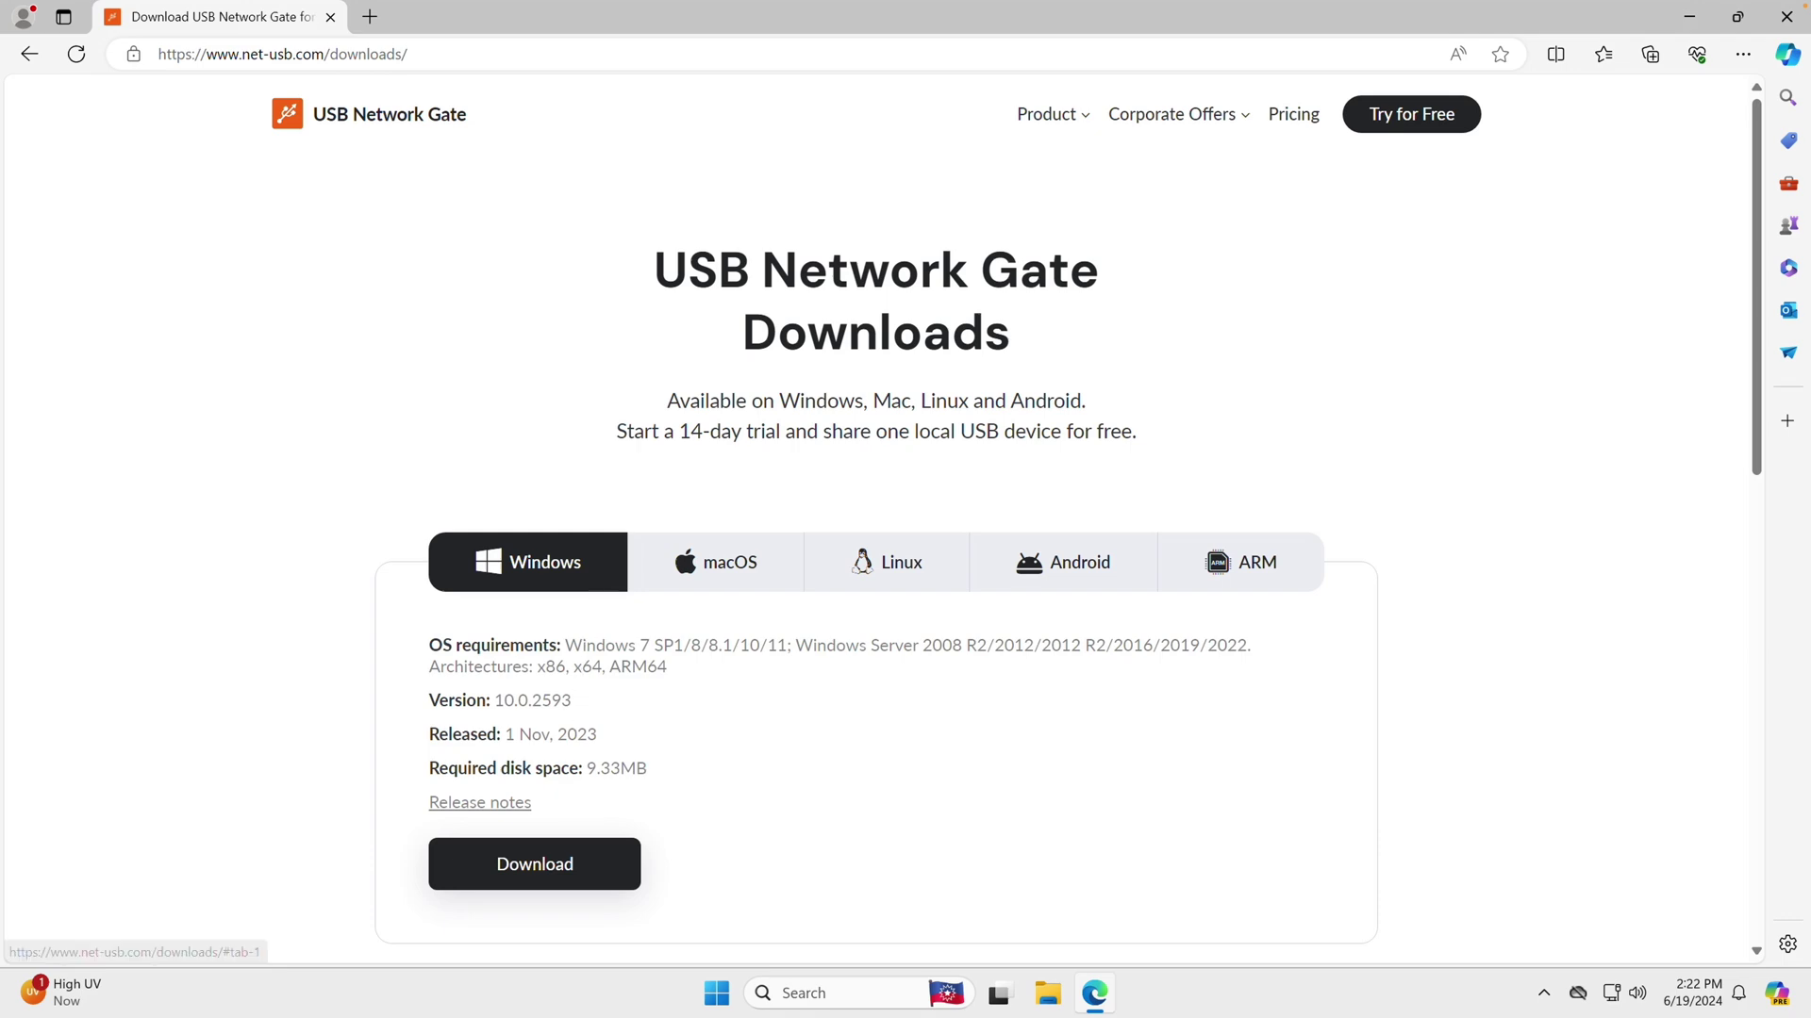
pyautogui.click(557, 864)
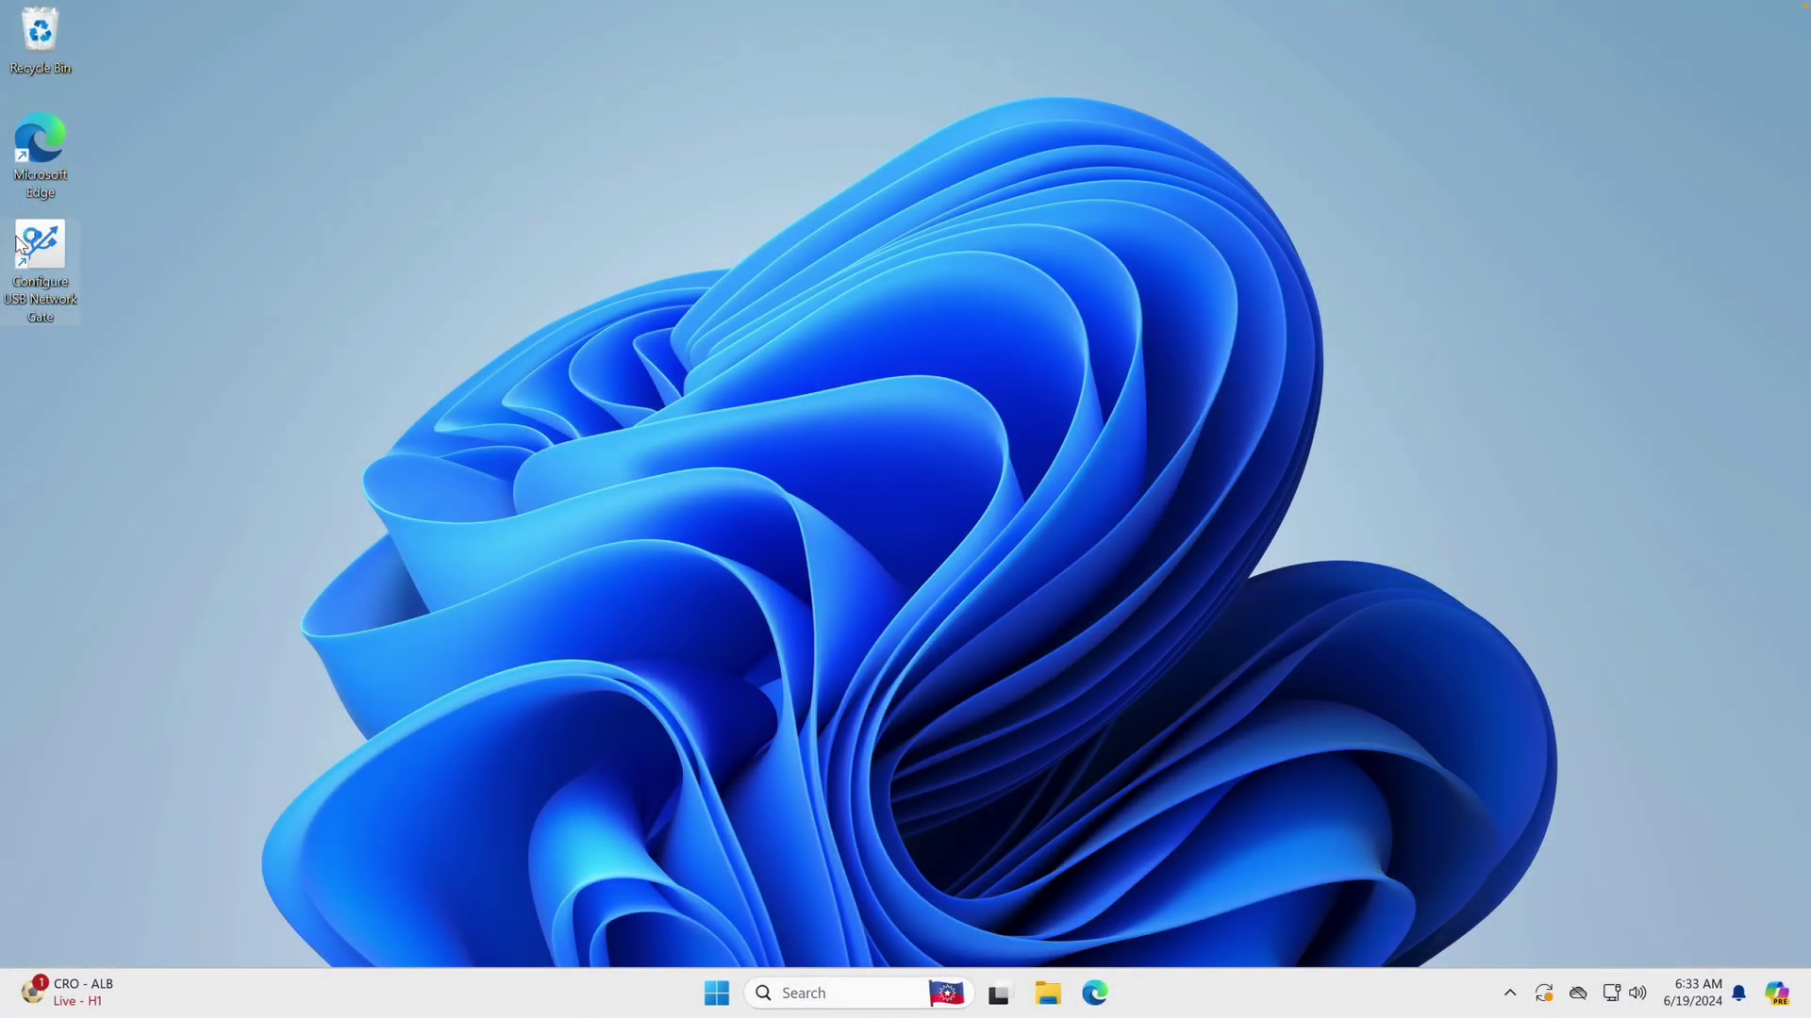
# Launch USB Network Gate and set the UHS-II SD Reader's share options with password protection off.
pyautogui.doubleClick(17, 244)
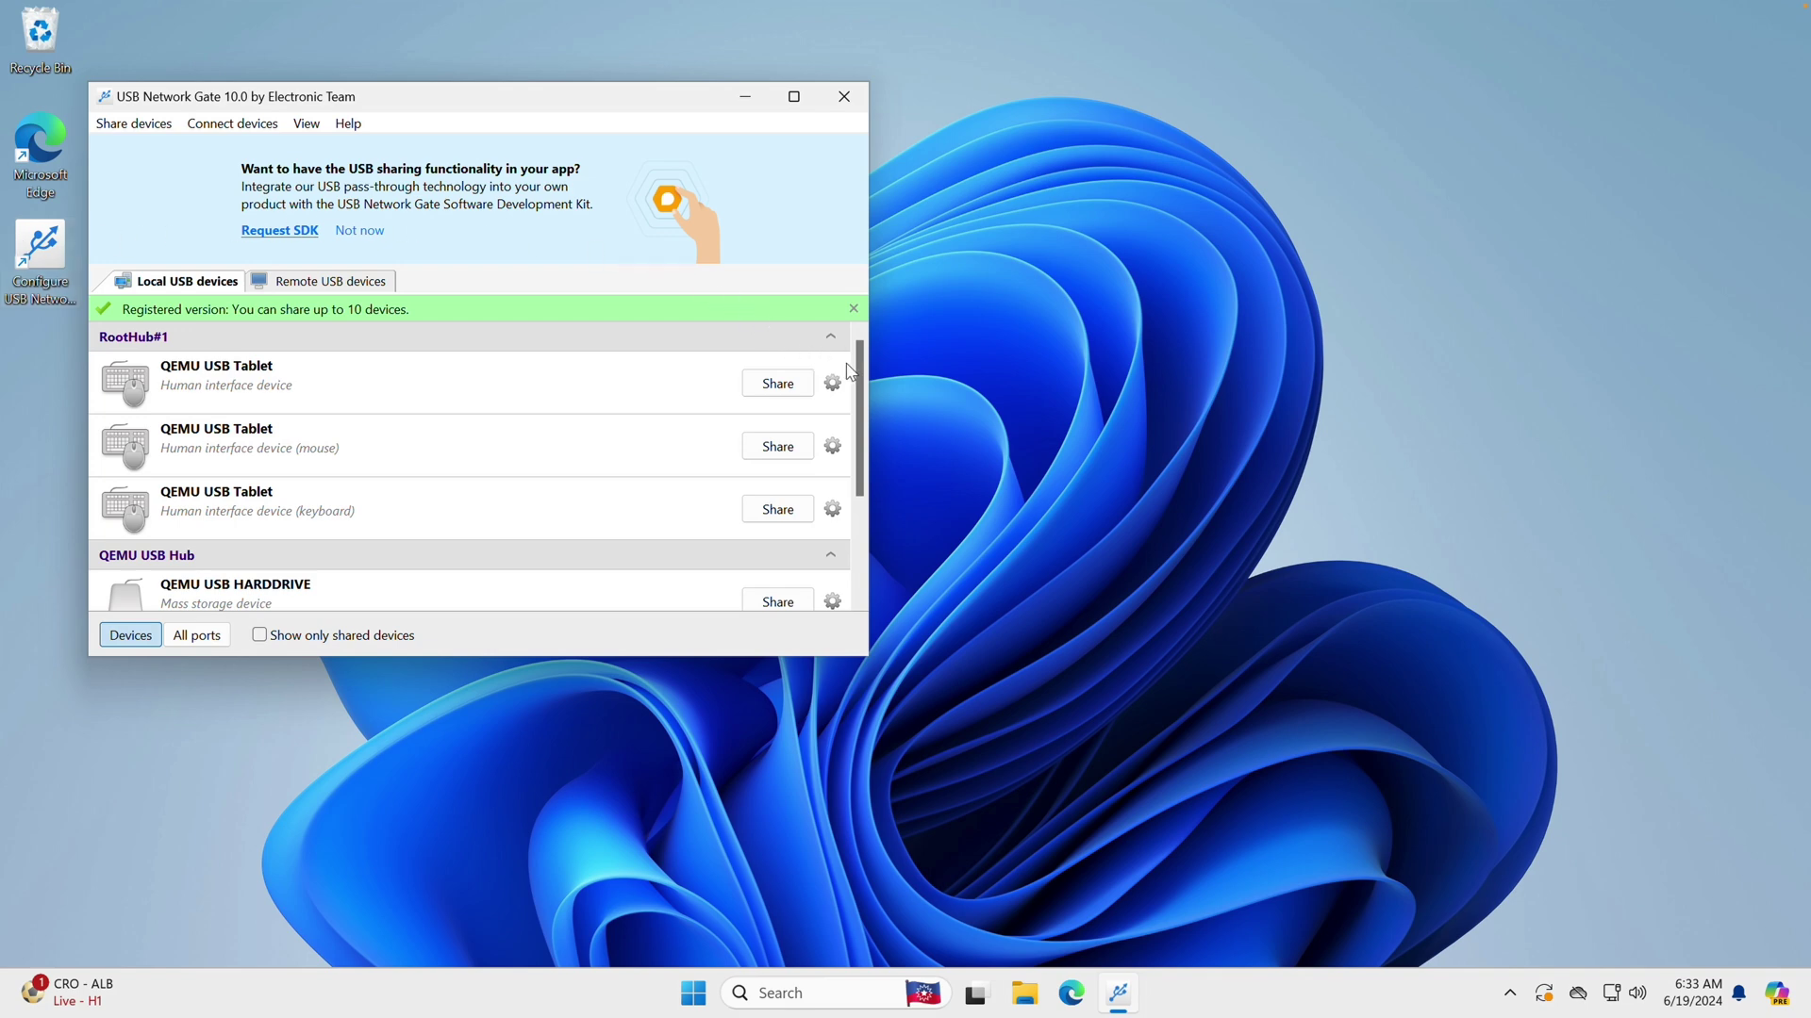
pyautogui.moveTo(857, 364); pyautogui.dragTo(867, 468)
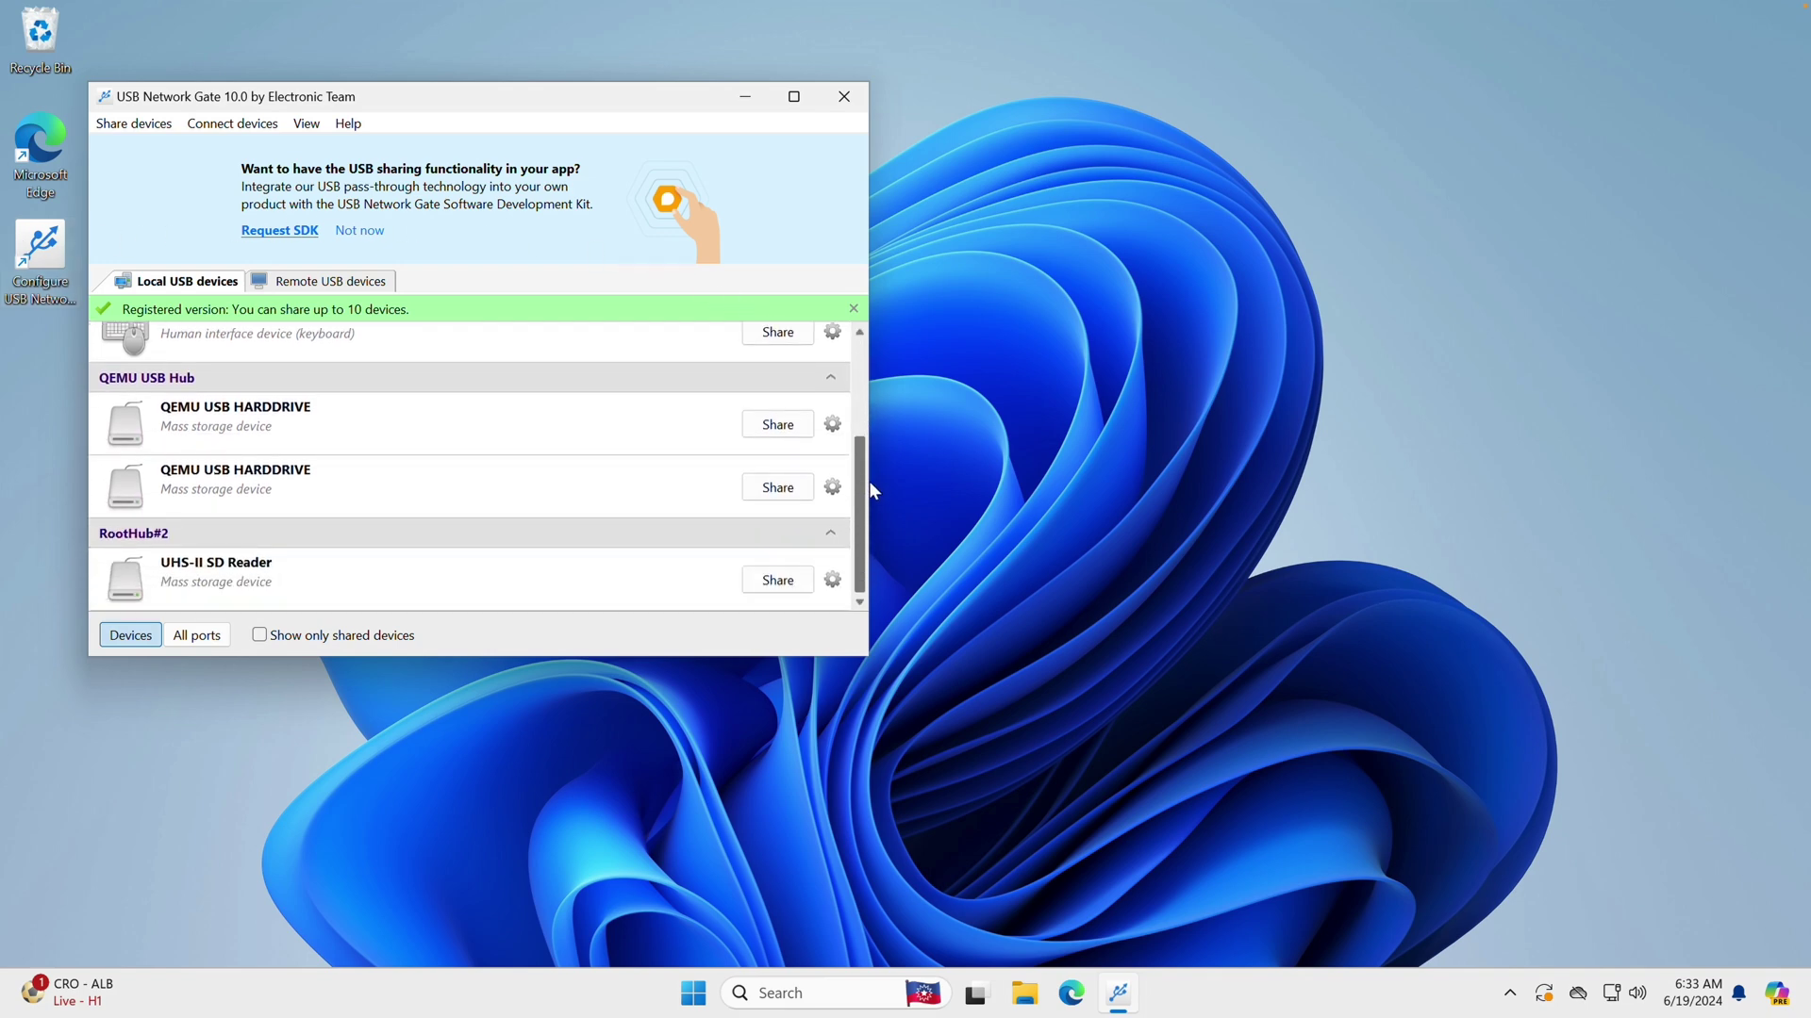
pyautogui.click(832, 580)
pyautogui.click(301, 408)
pyautogui.click(437, 440)
pyautogui.click(438, 440)
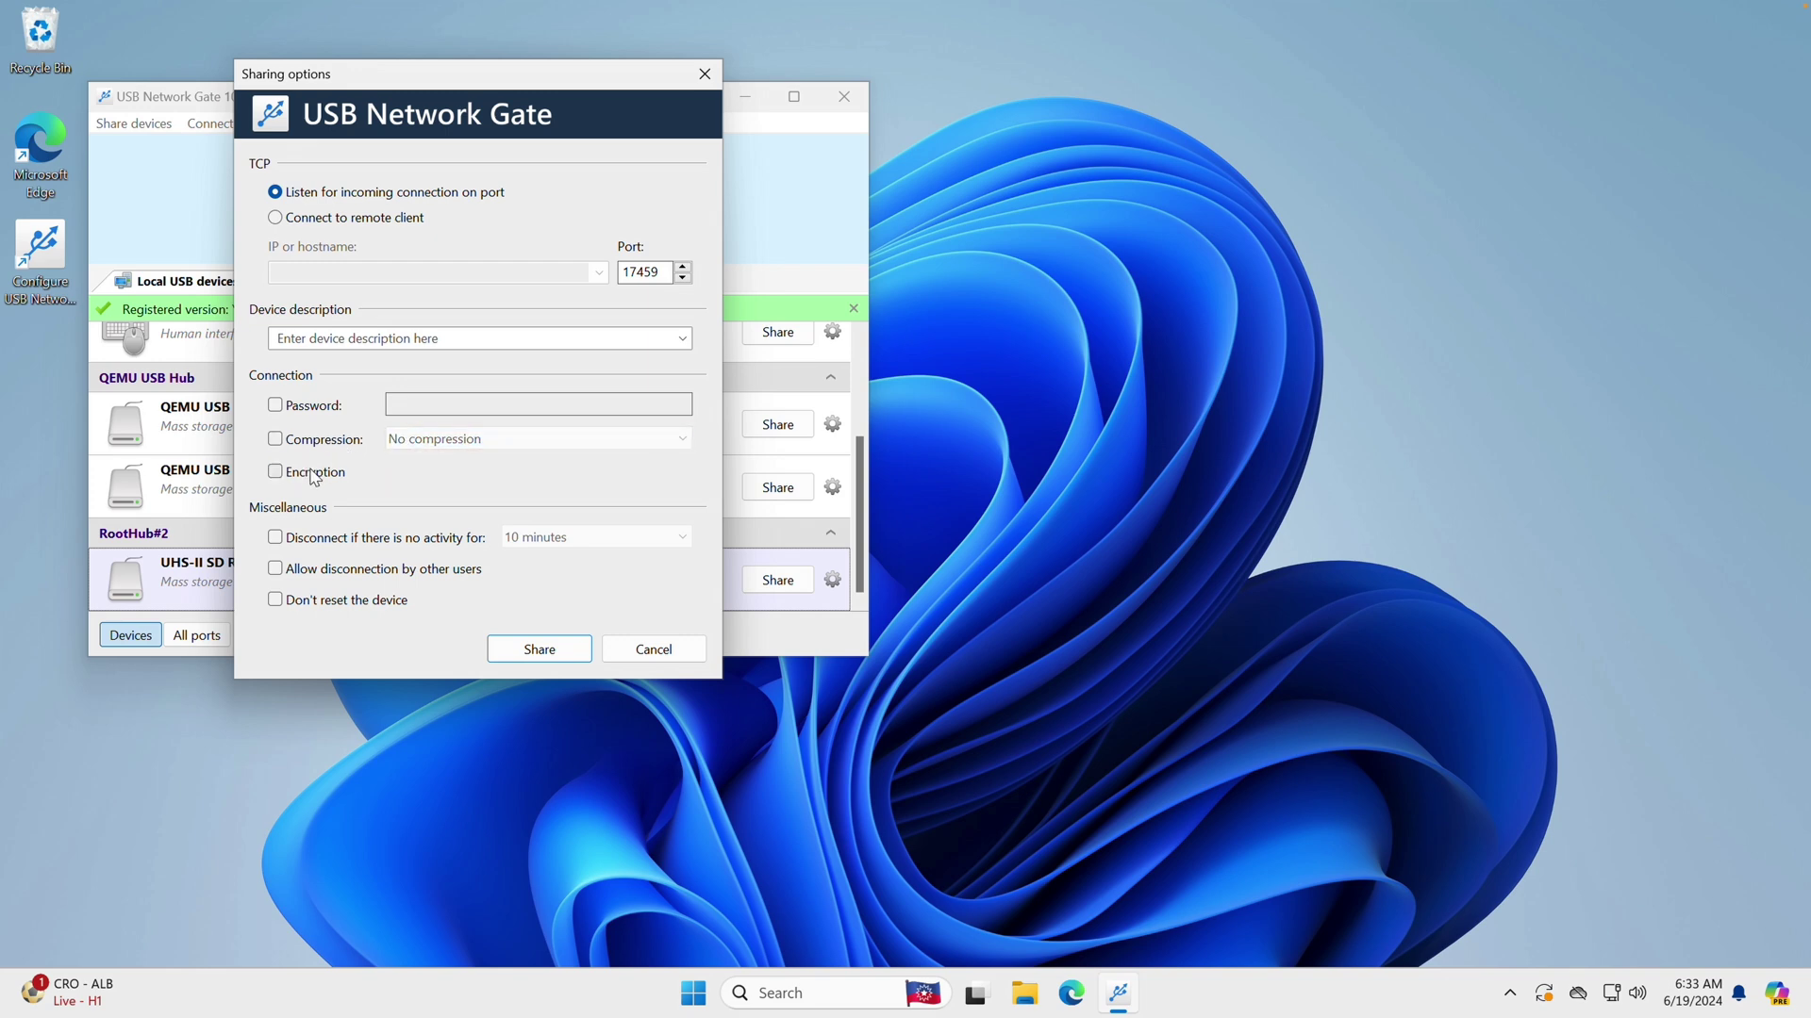
# Share the SD reader on port 17459 and list only shared devices.
pyautogui.click(518, 657)
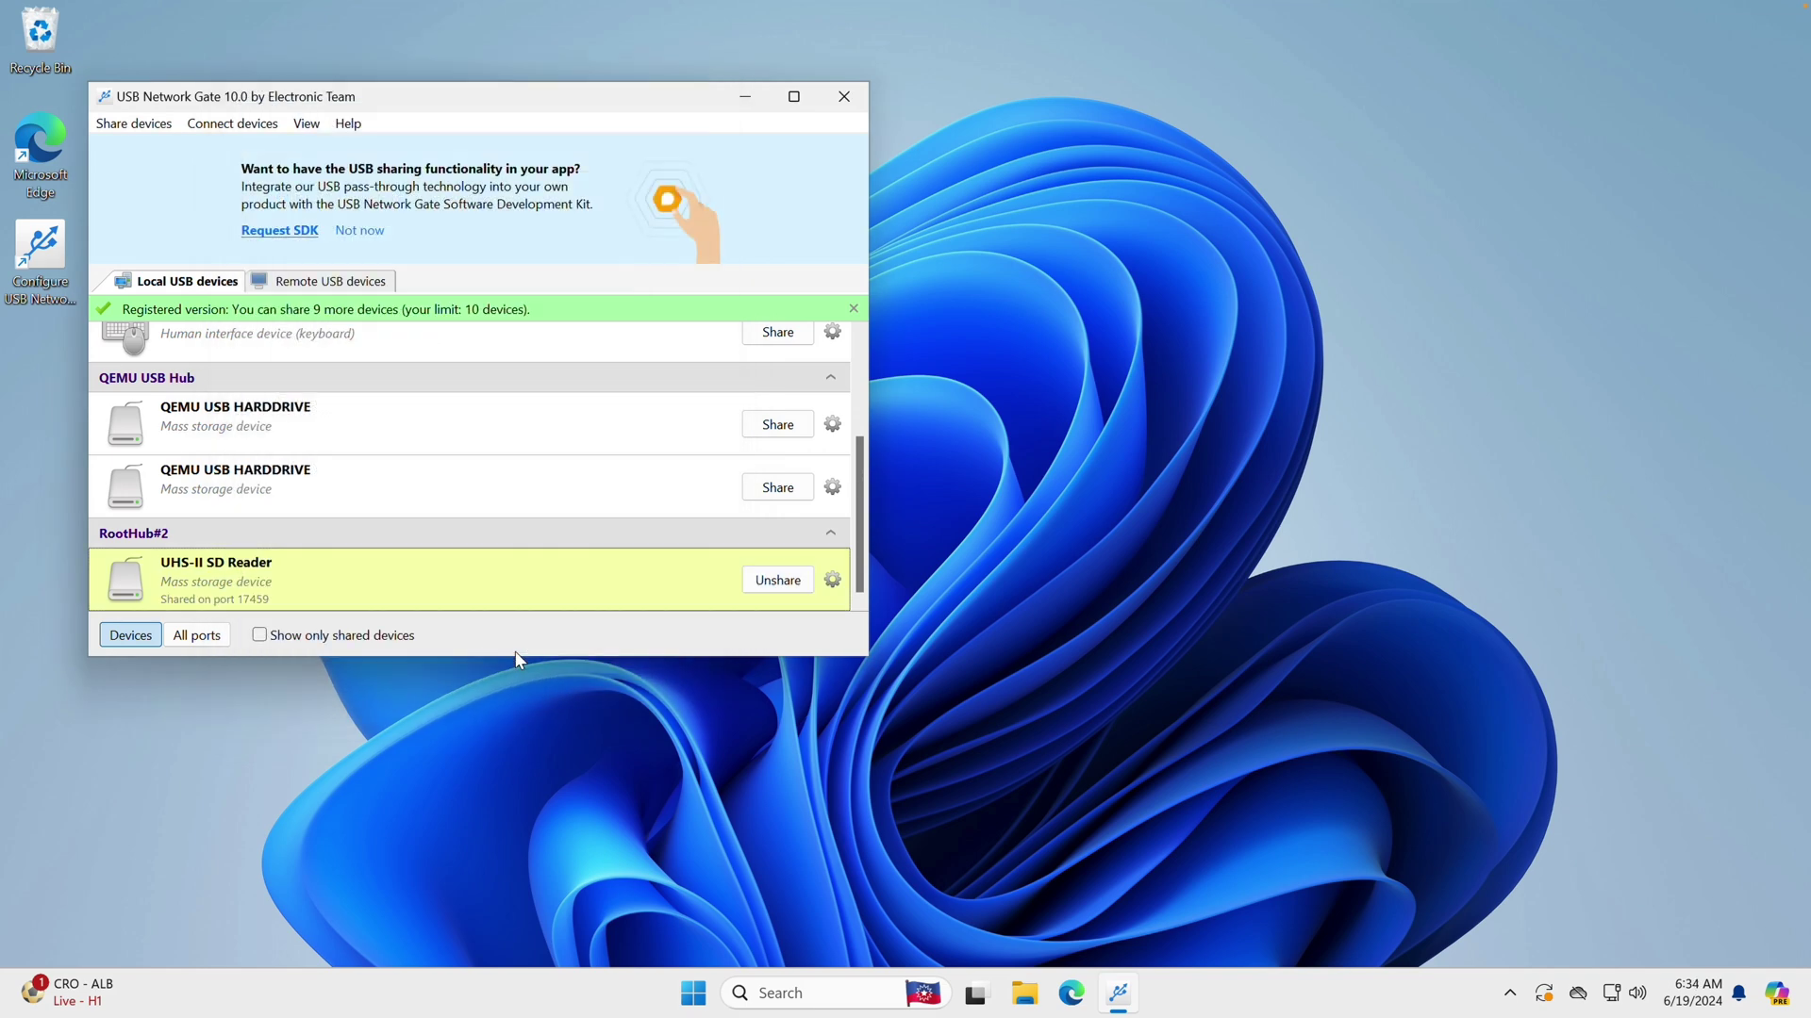
pyautogui.click(317, 637)
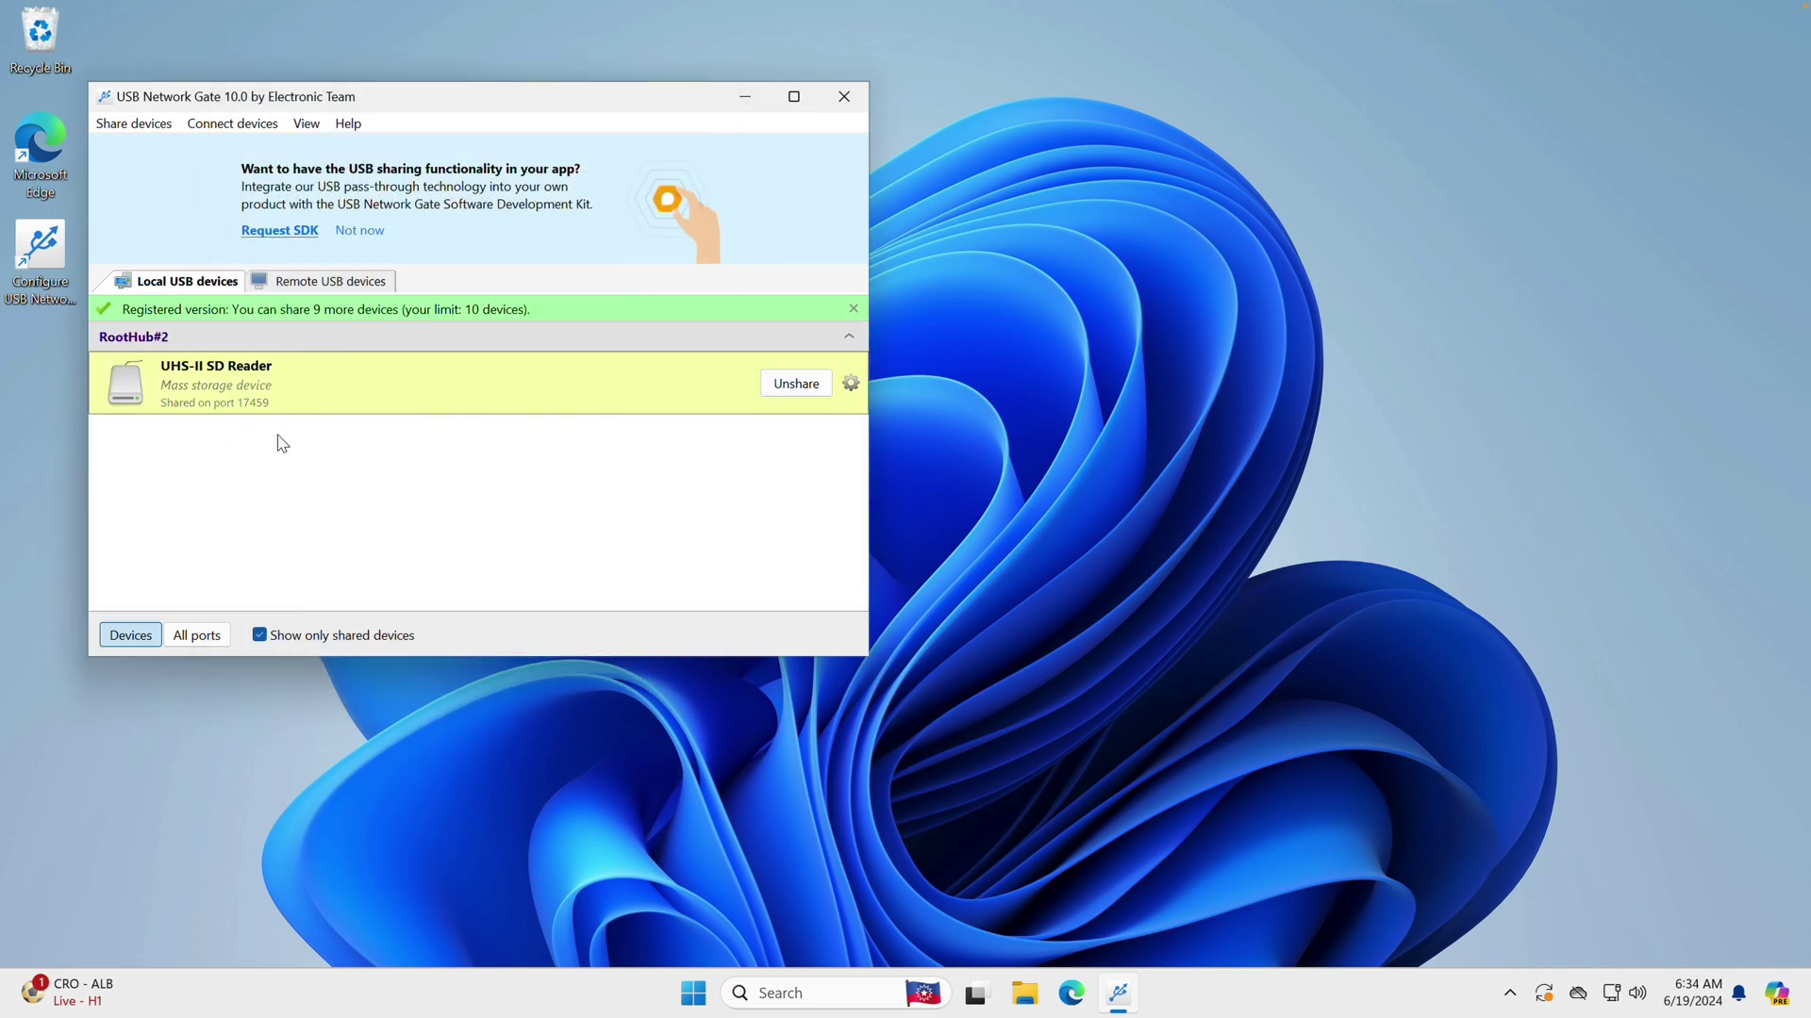
pyautogui.click(307, 281)
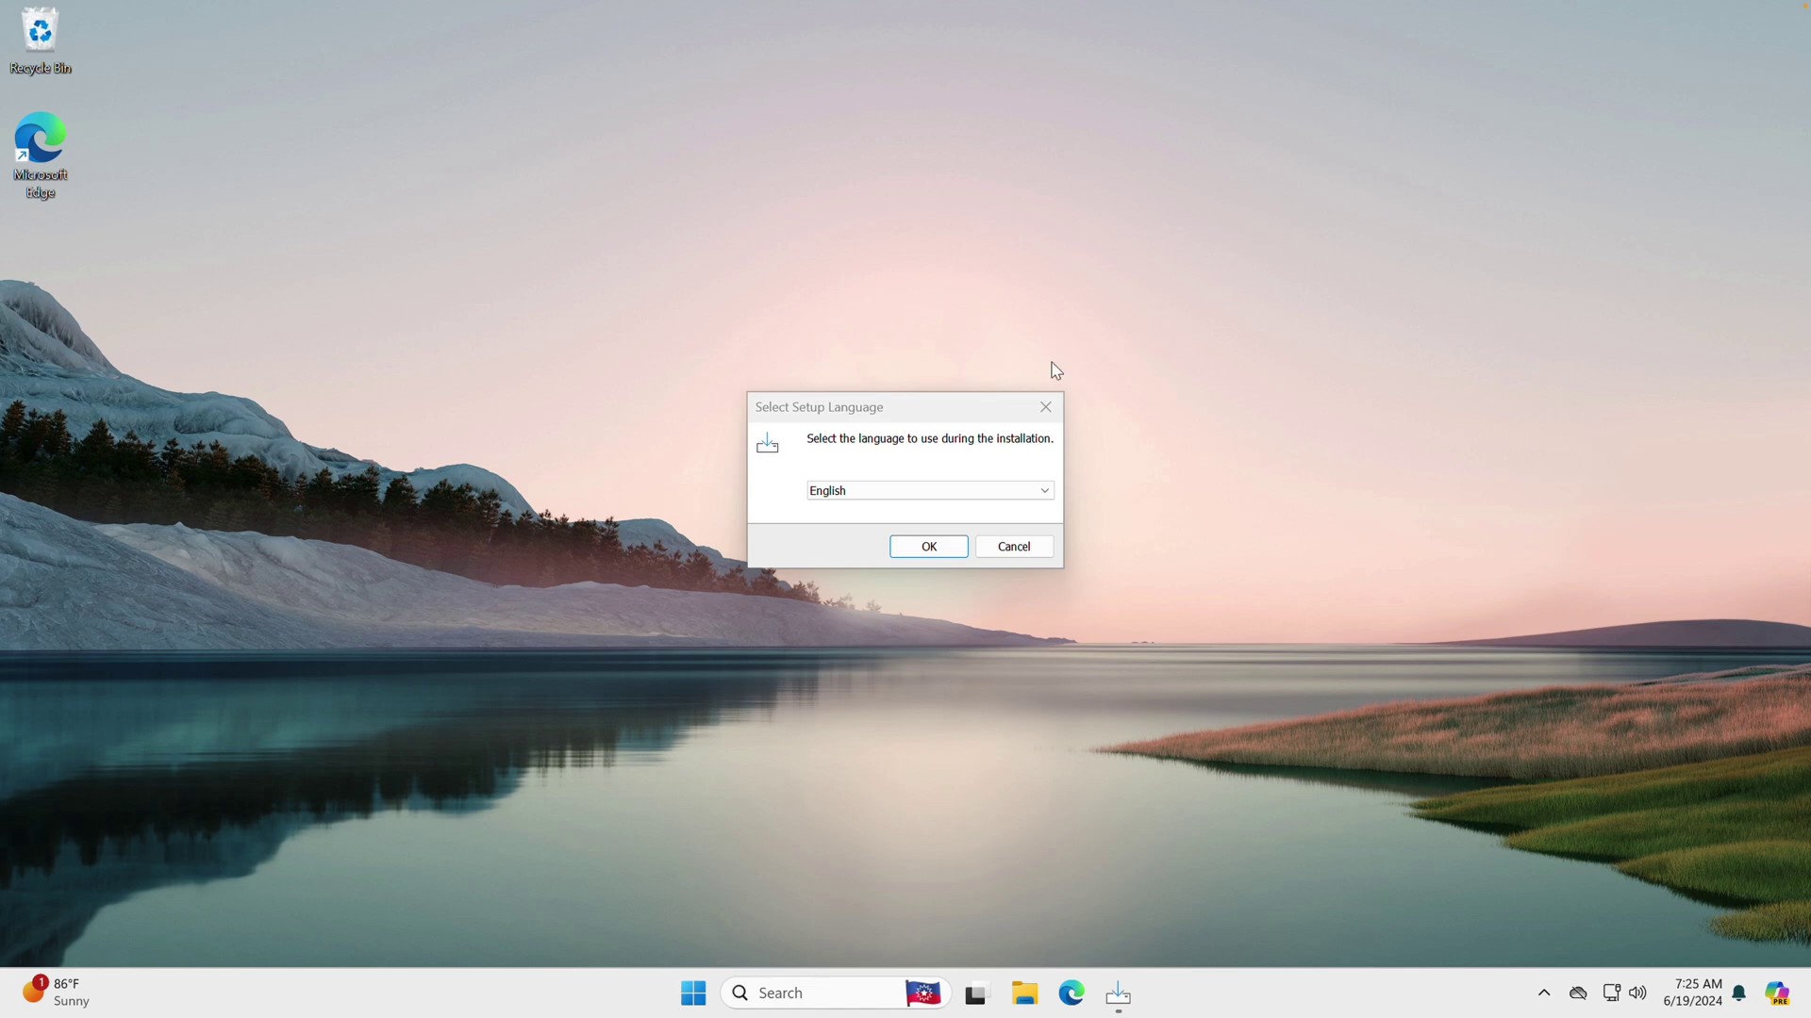
# Install USB Network Gate in English with default location and folder, including the connect-only component.
pyautogui.click(929, 548)
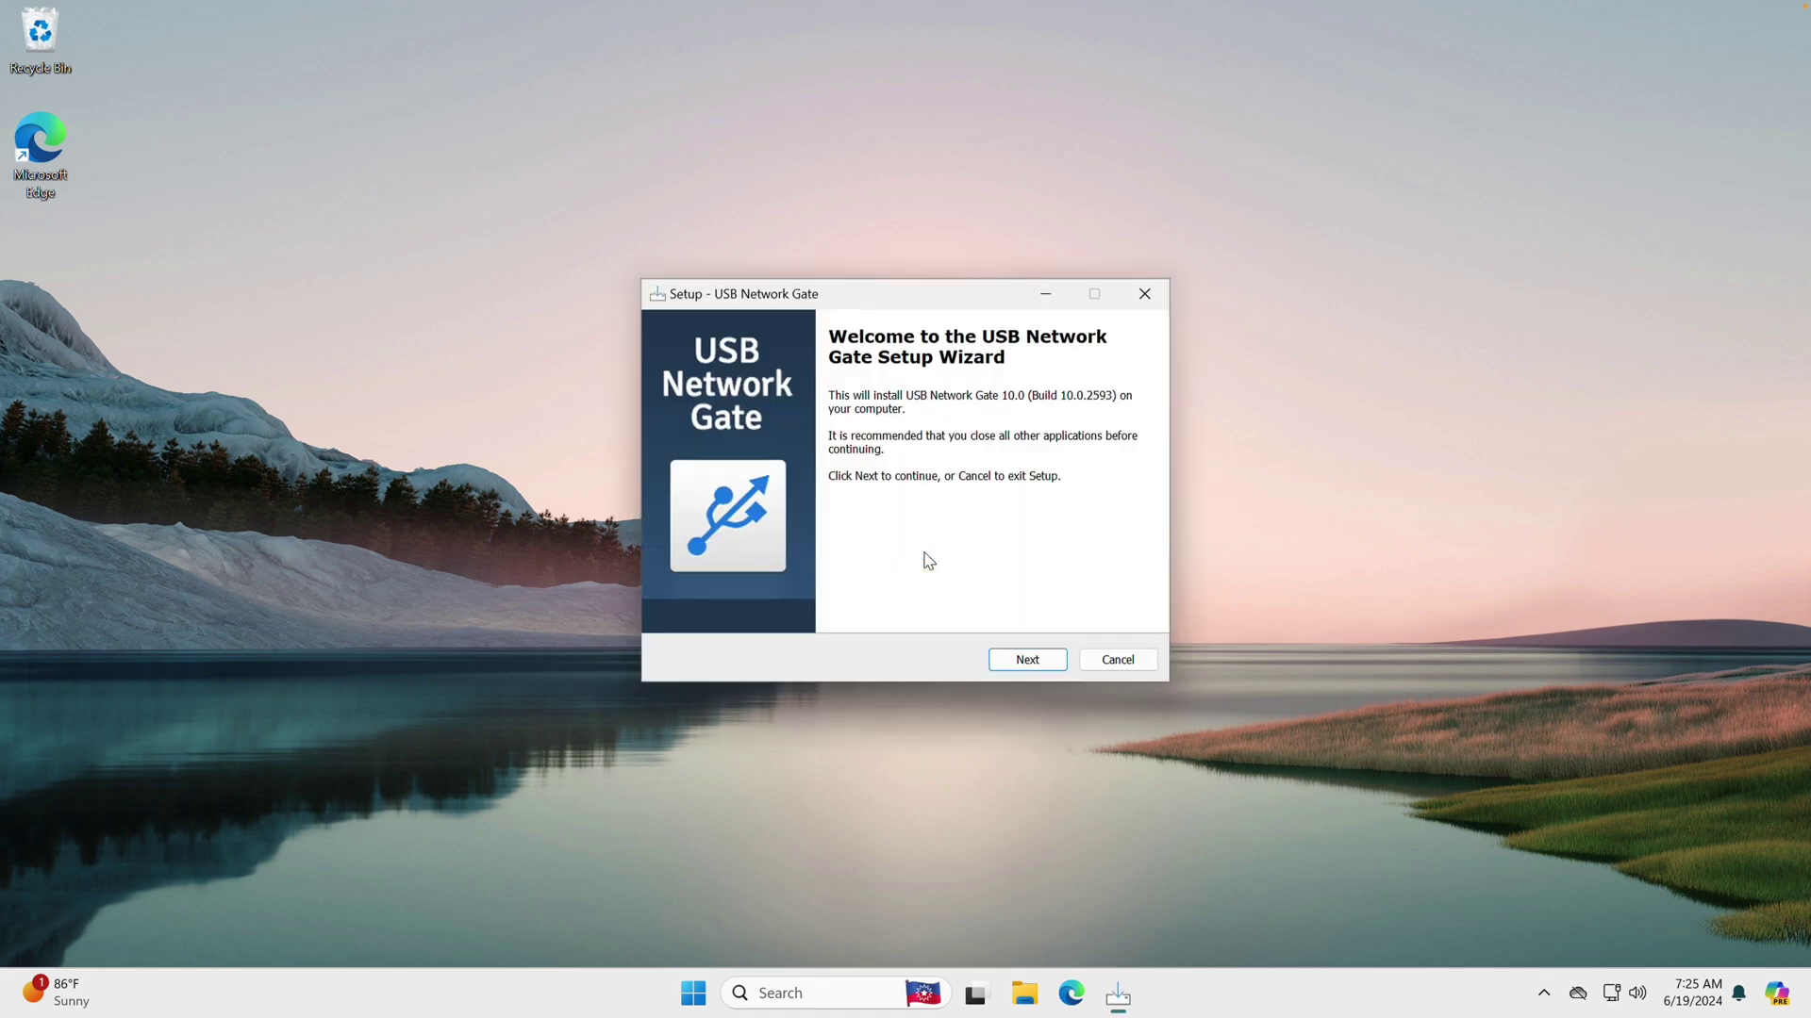
pyautogui.click(1026, 662)
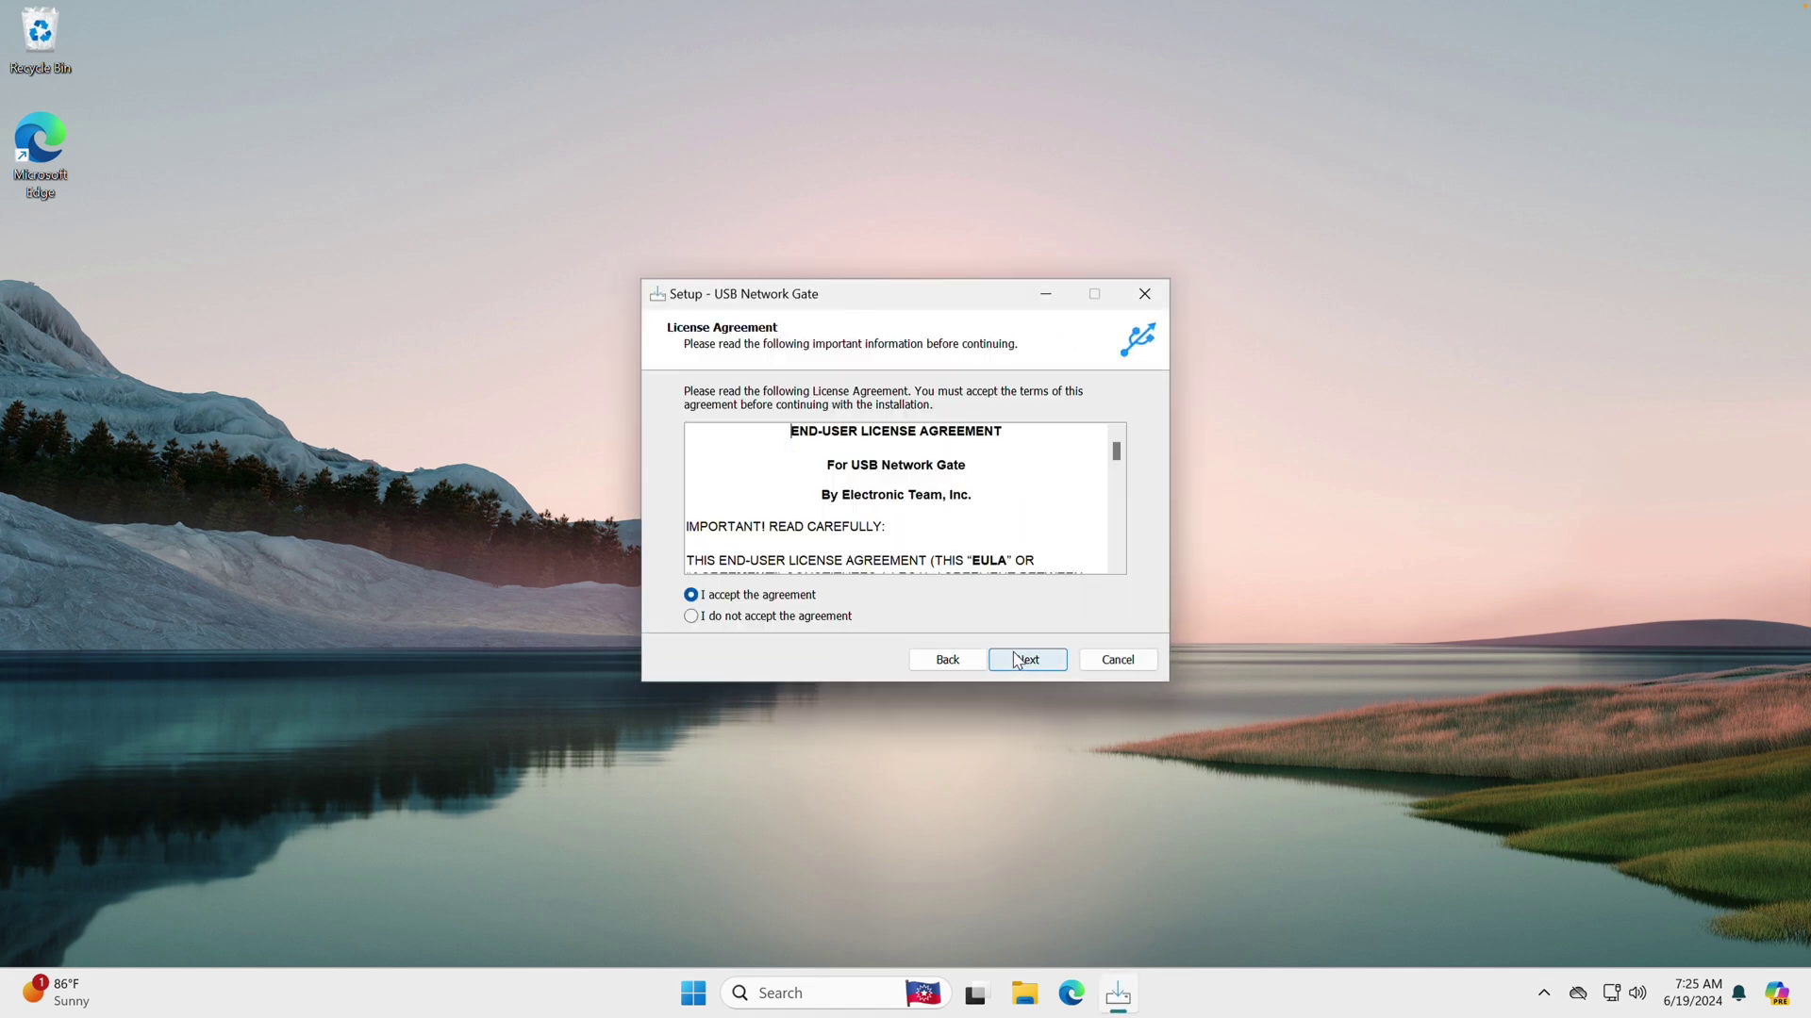
pyautogui.click(1019, 662)
pyautogui.click(1017, 662)
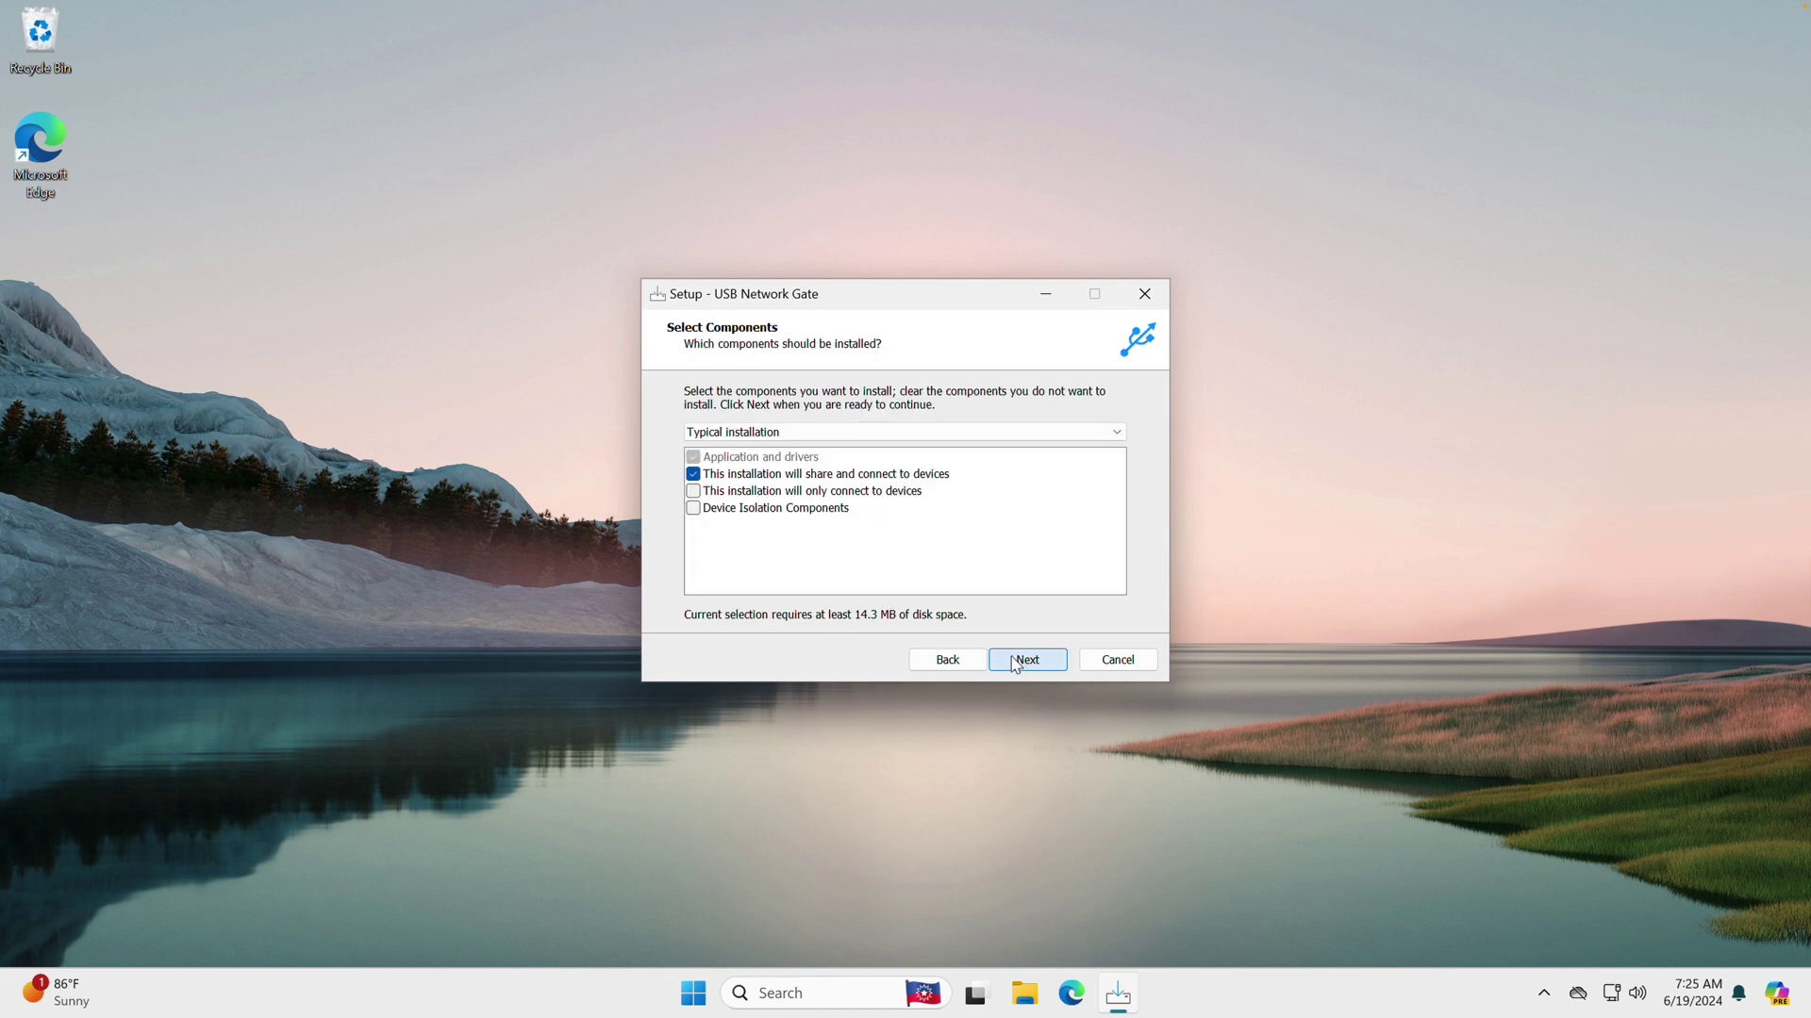
pyautogui.click(874, 492)
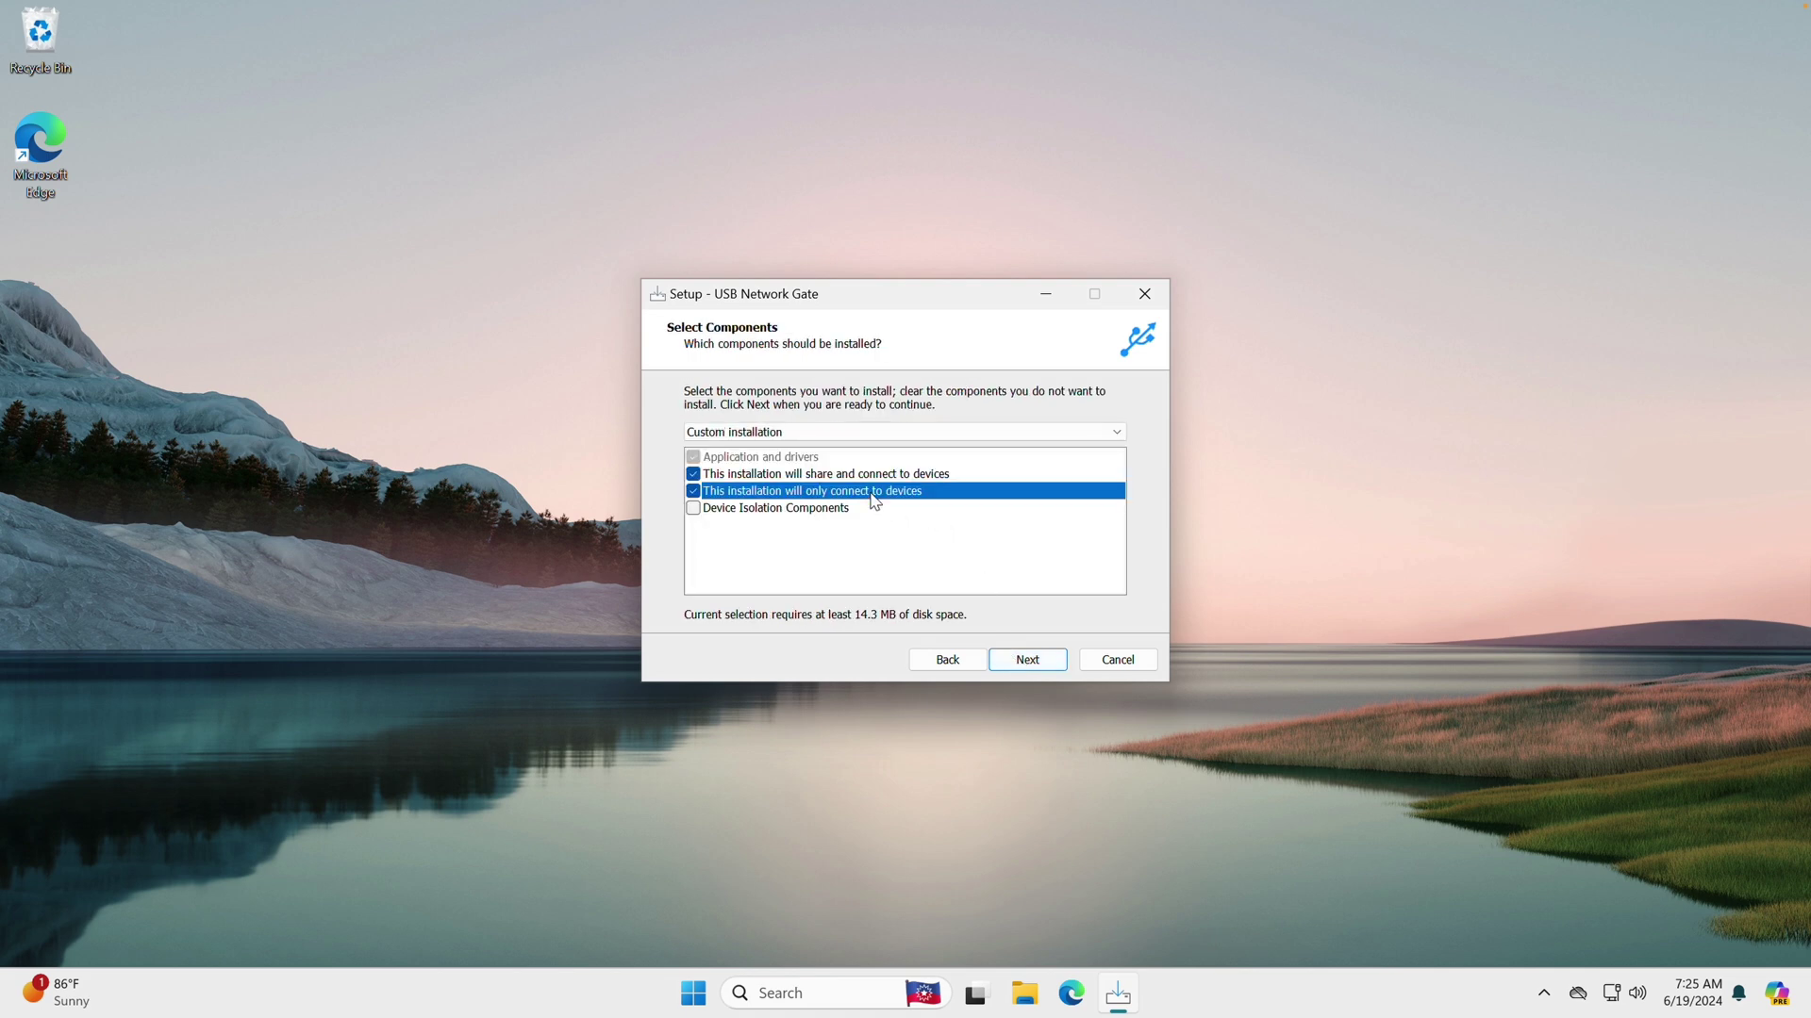
pyautogui.click(828, 473)
pyautogui.click(1027, 660)
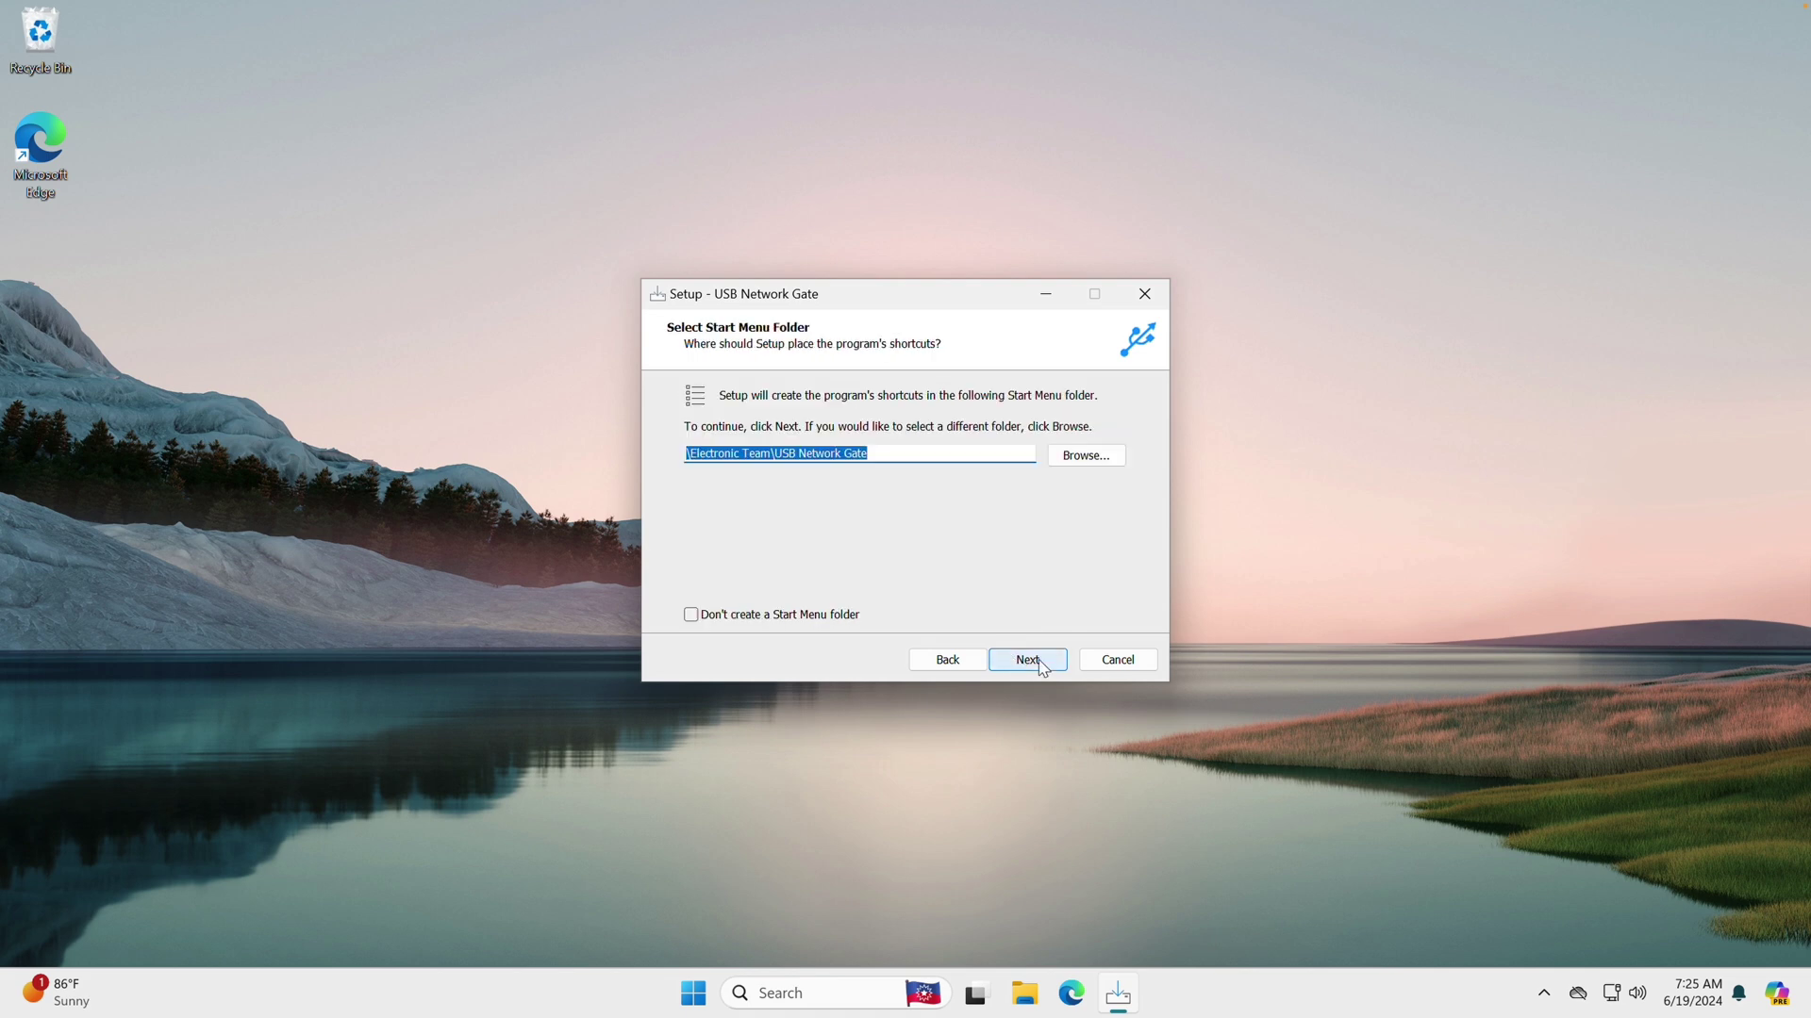
pyautogui.click(1032, 662)
pyautogui.click(1039, 659)
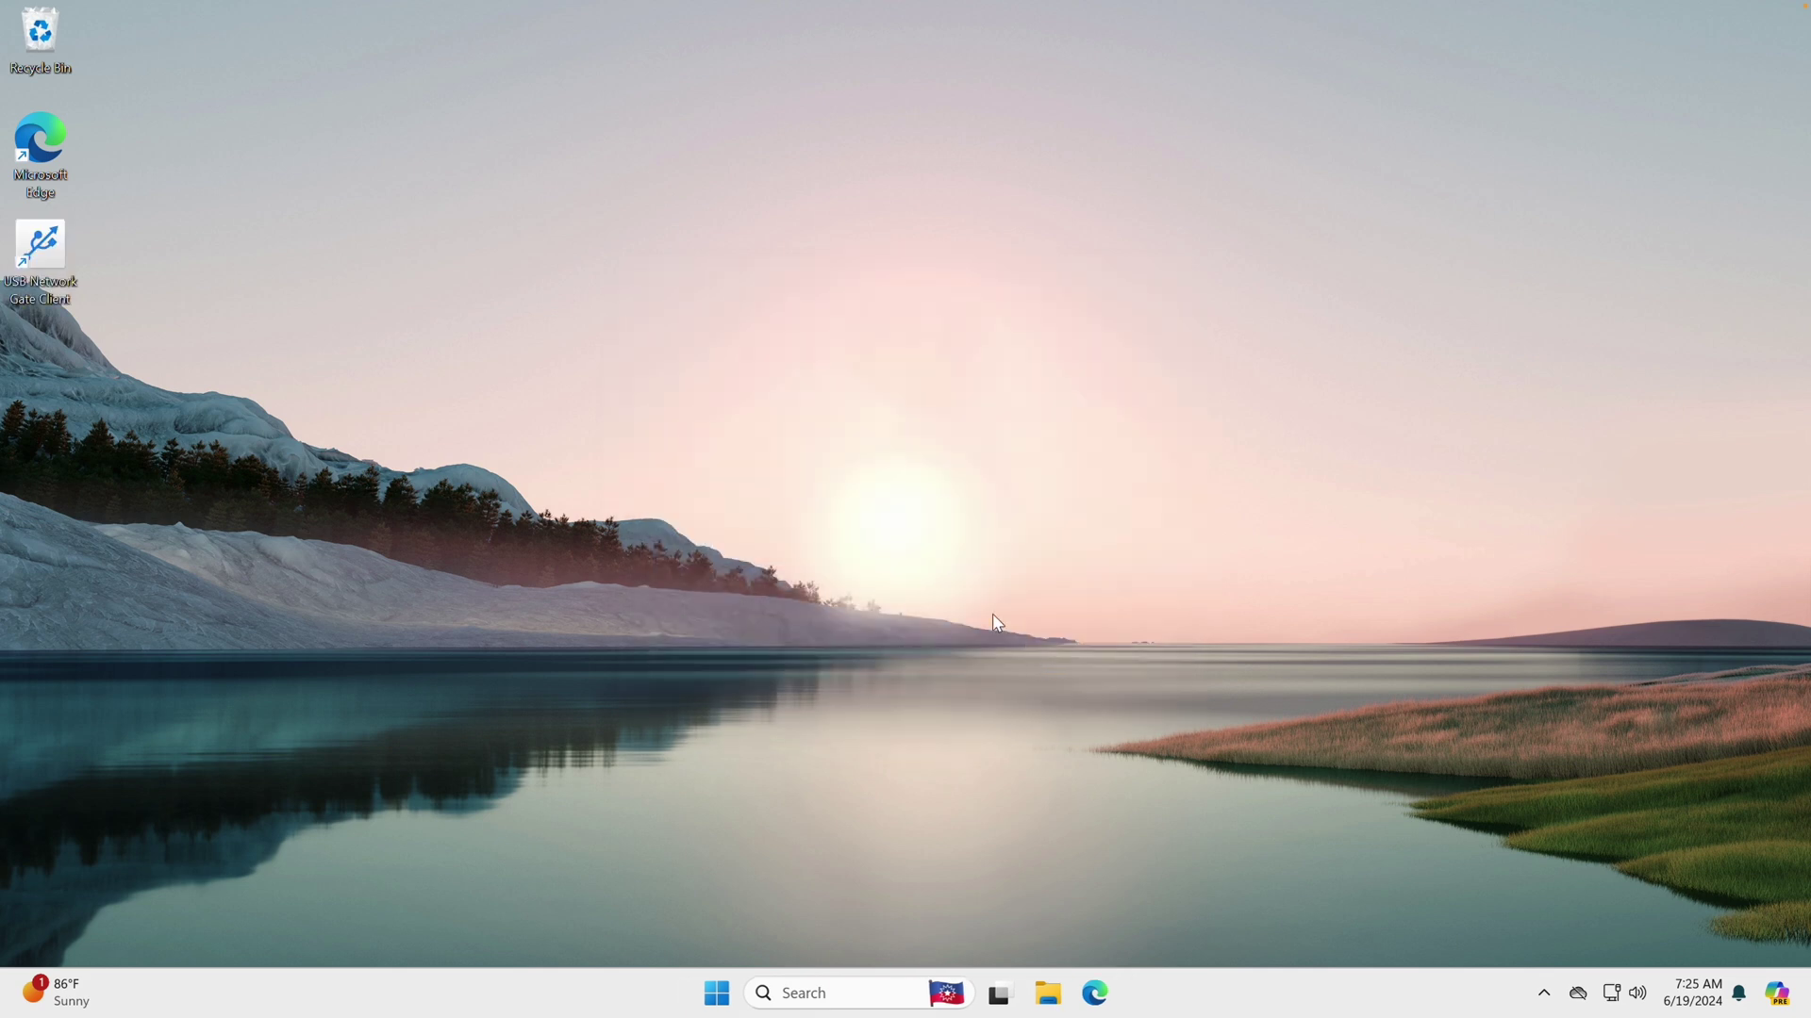
# Launch the USB Network Gate client, open then cancel Add device, and connect the UHS-II SD Reader.
pyautogui.doubleClick(33, 251)
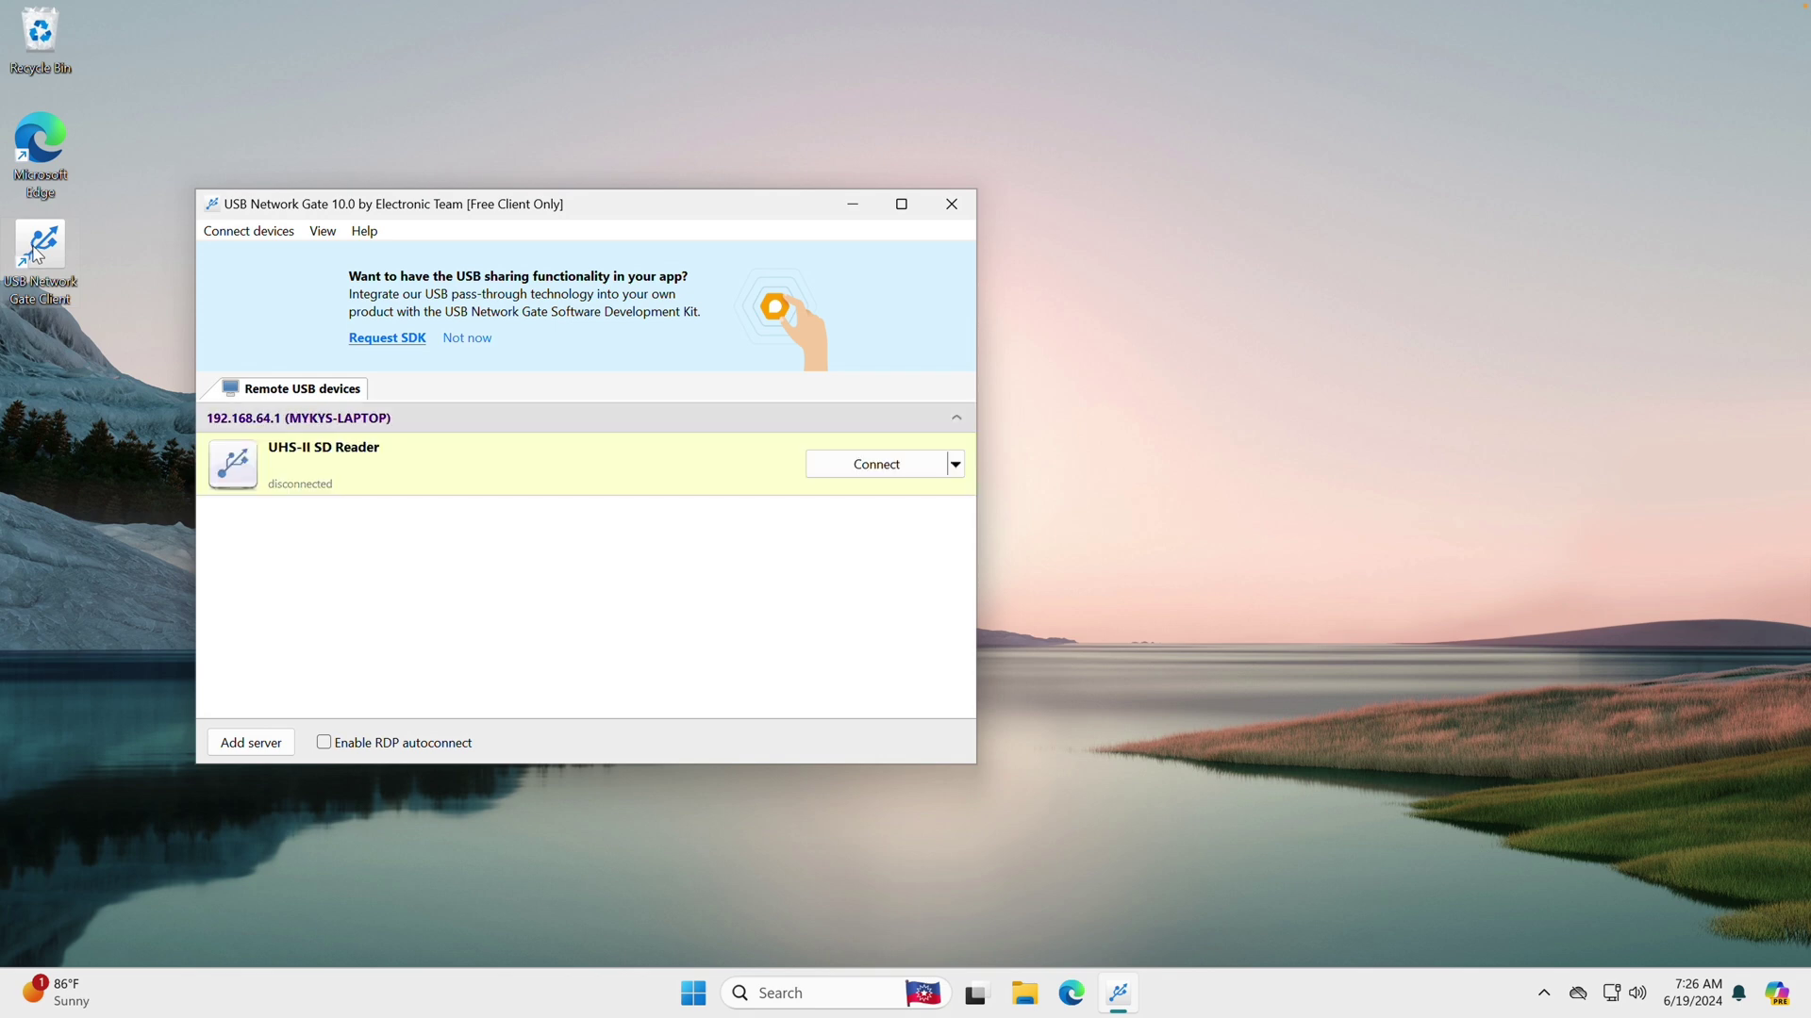
pyautogui.click(250, 232)
pyautogui.click(259, 281)
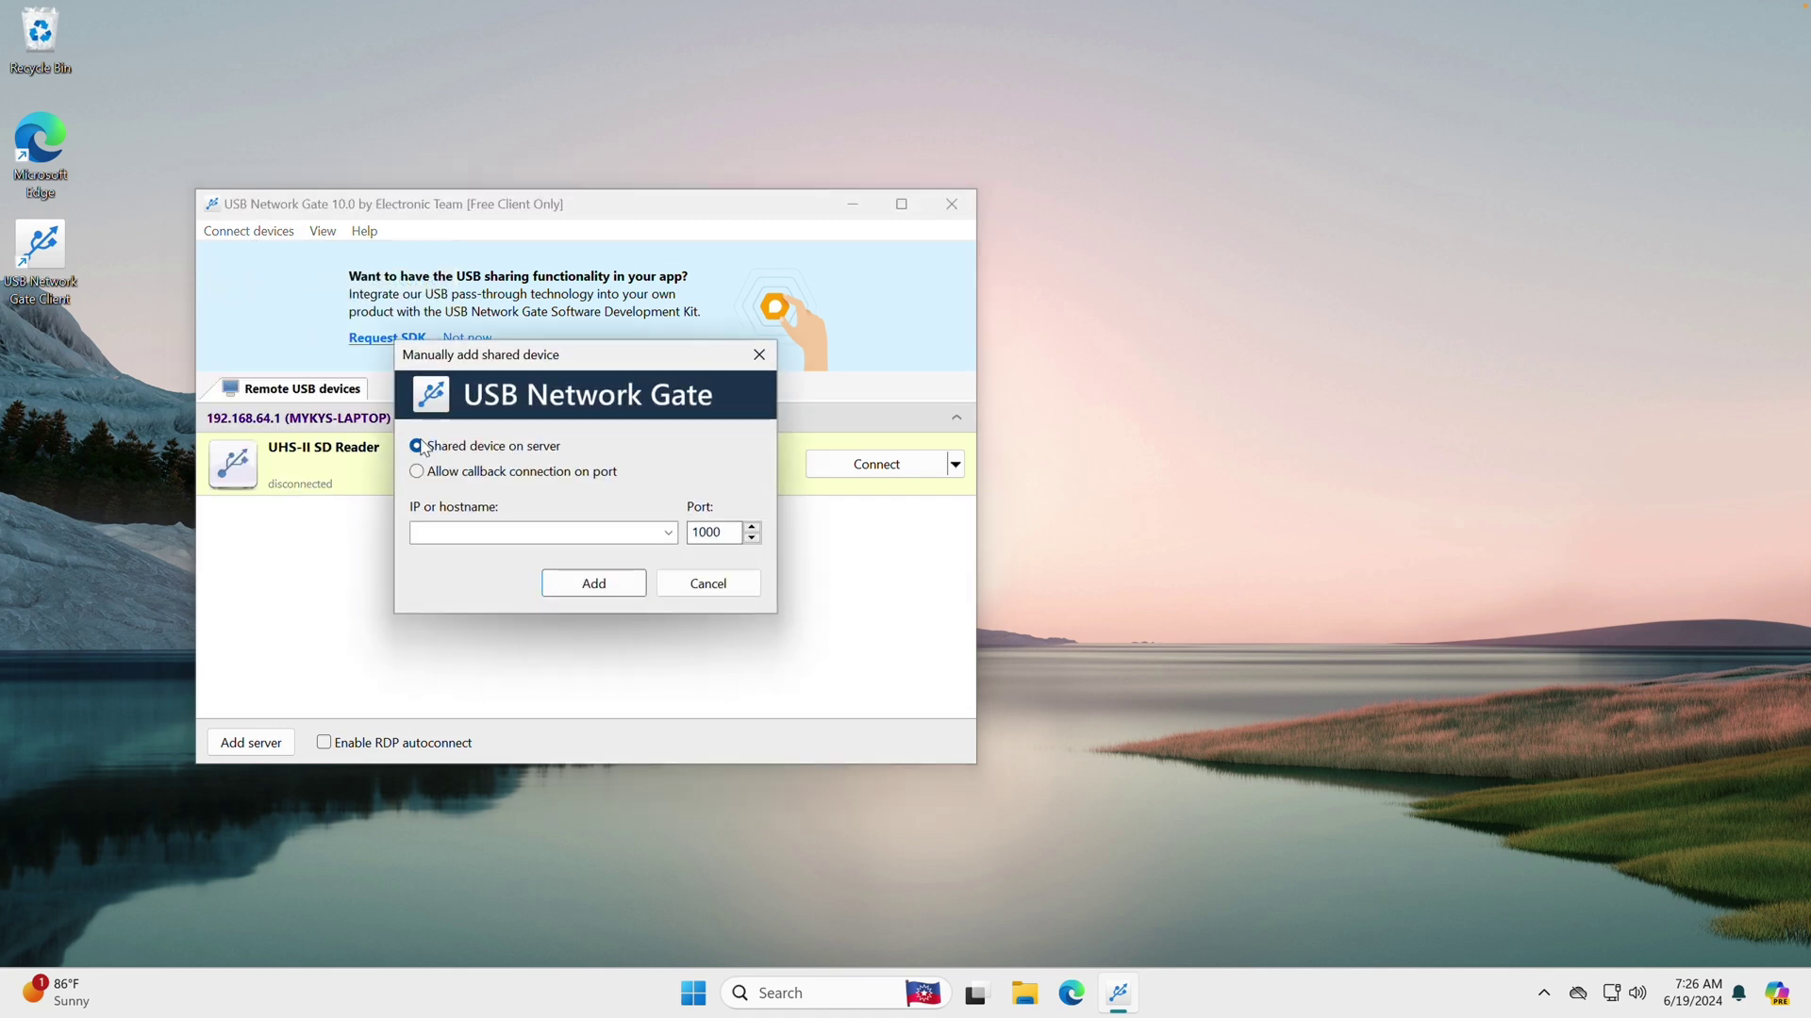
pyautogui.click(737, 589)
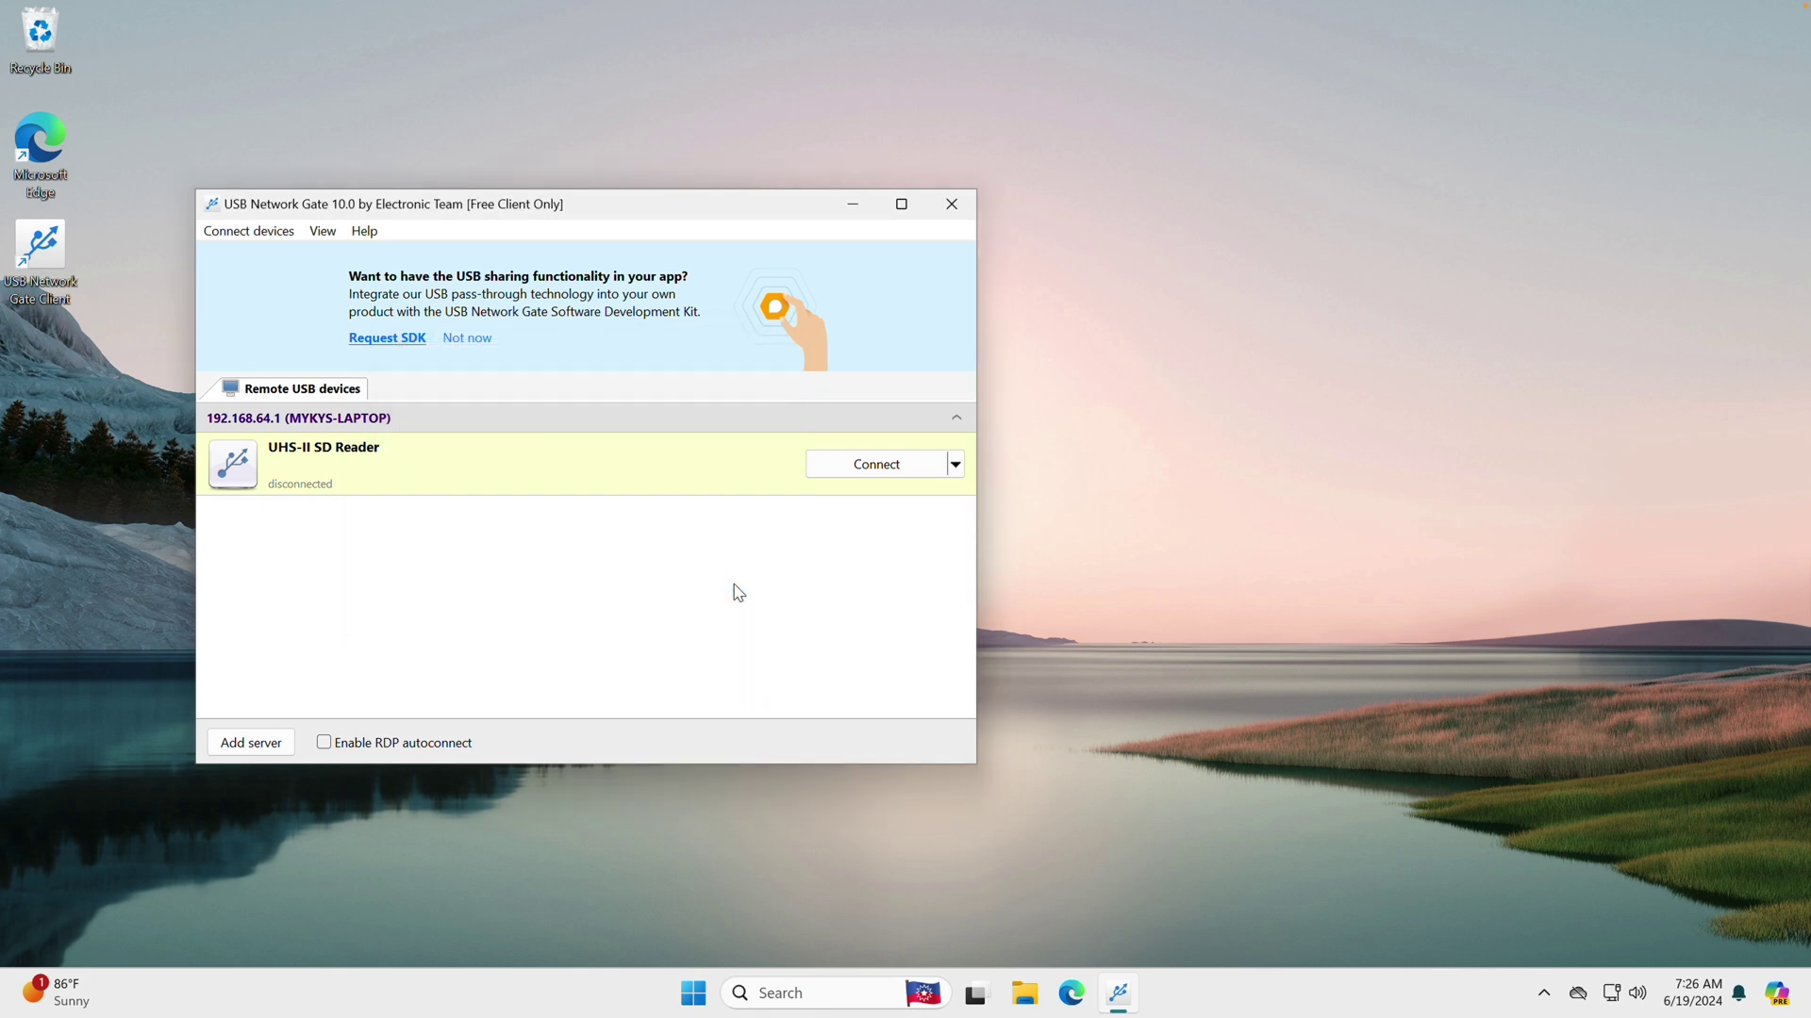
pyautogui.click(889, 478)
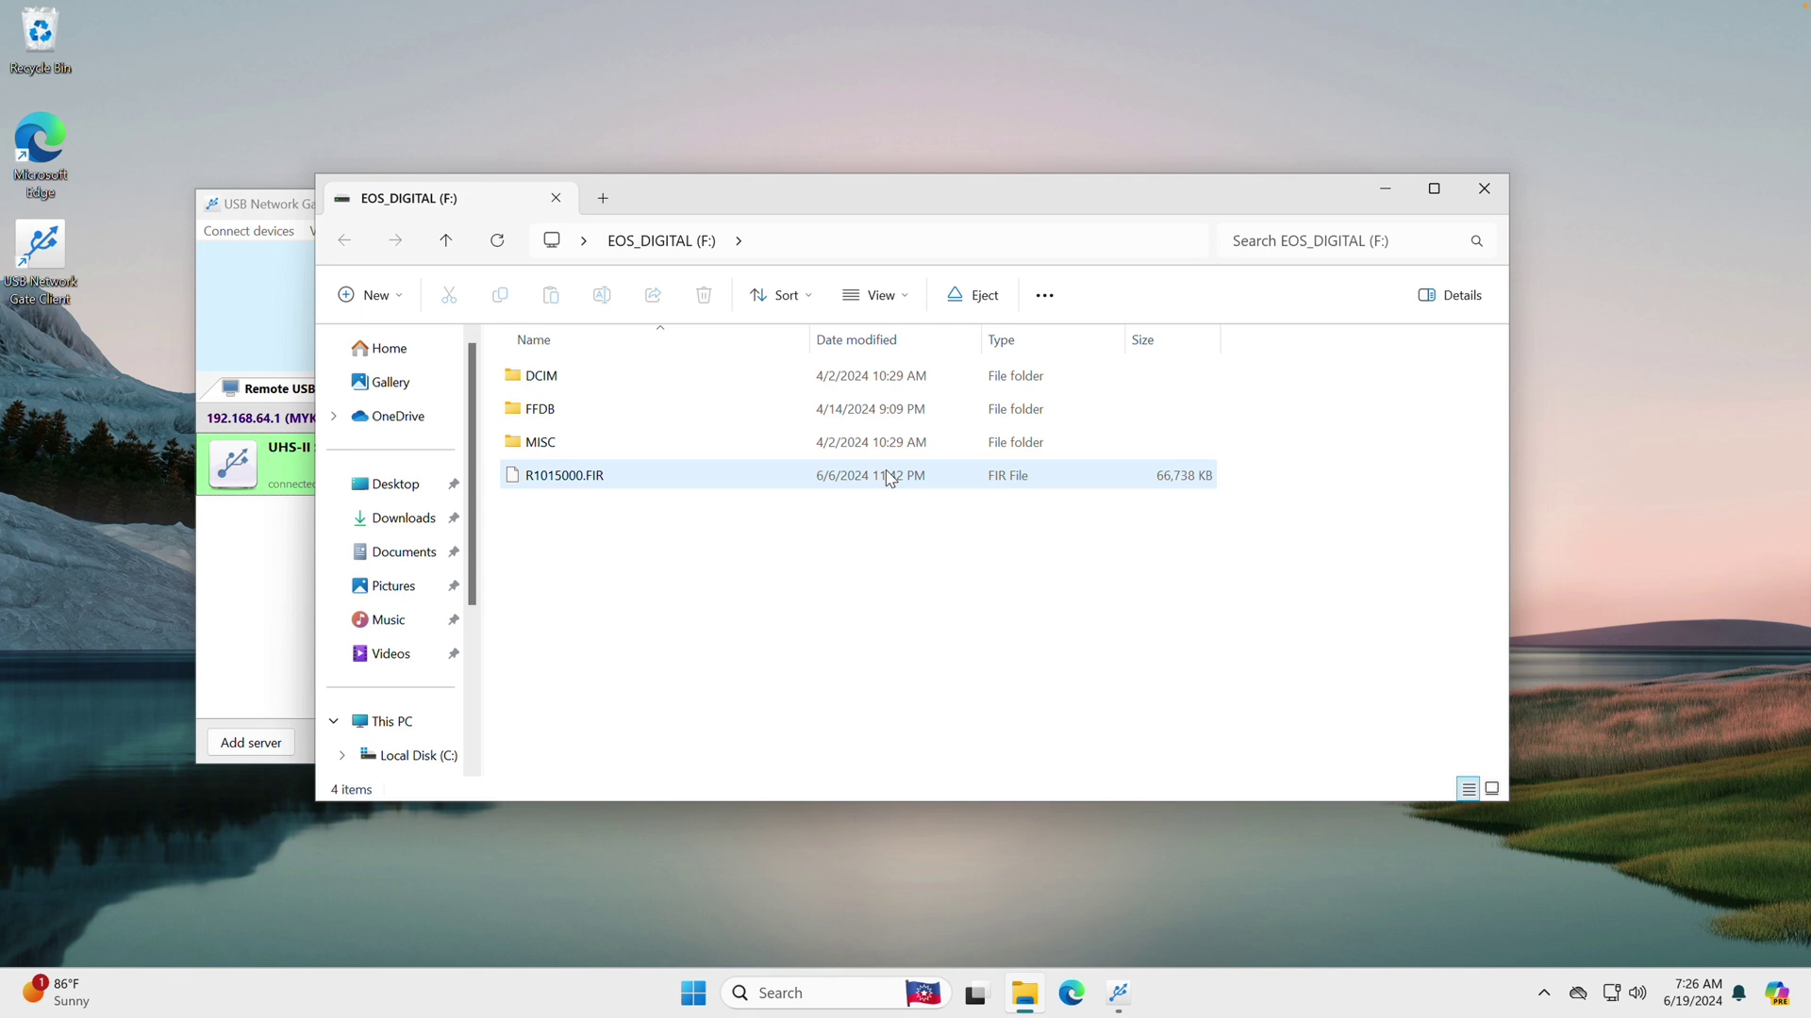
pyautogui.doubleClick(686, 416)
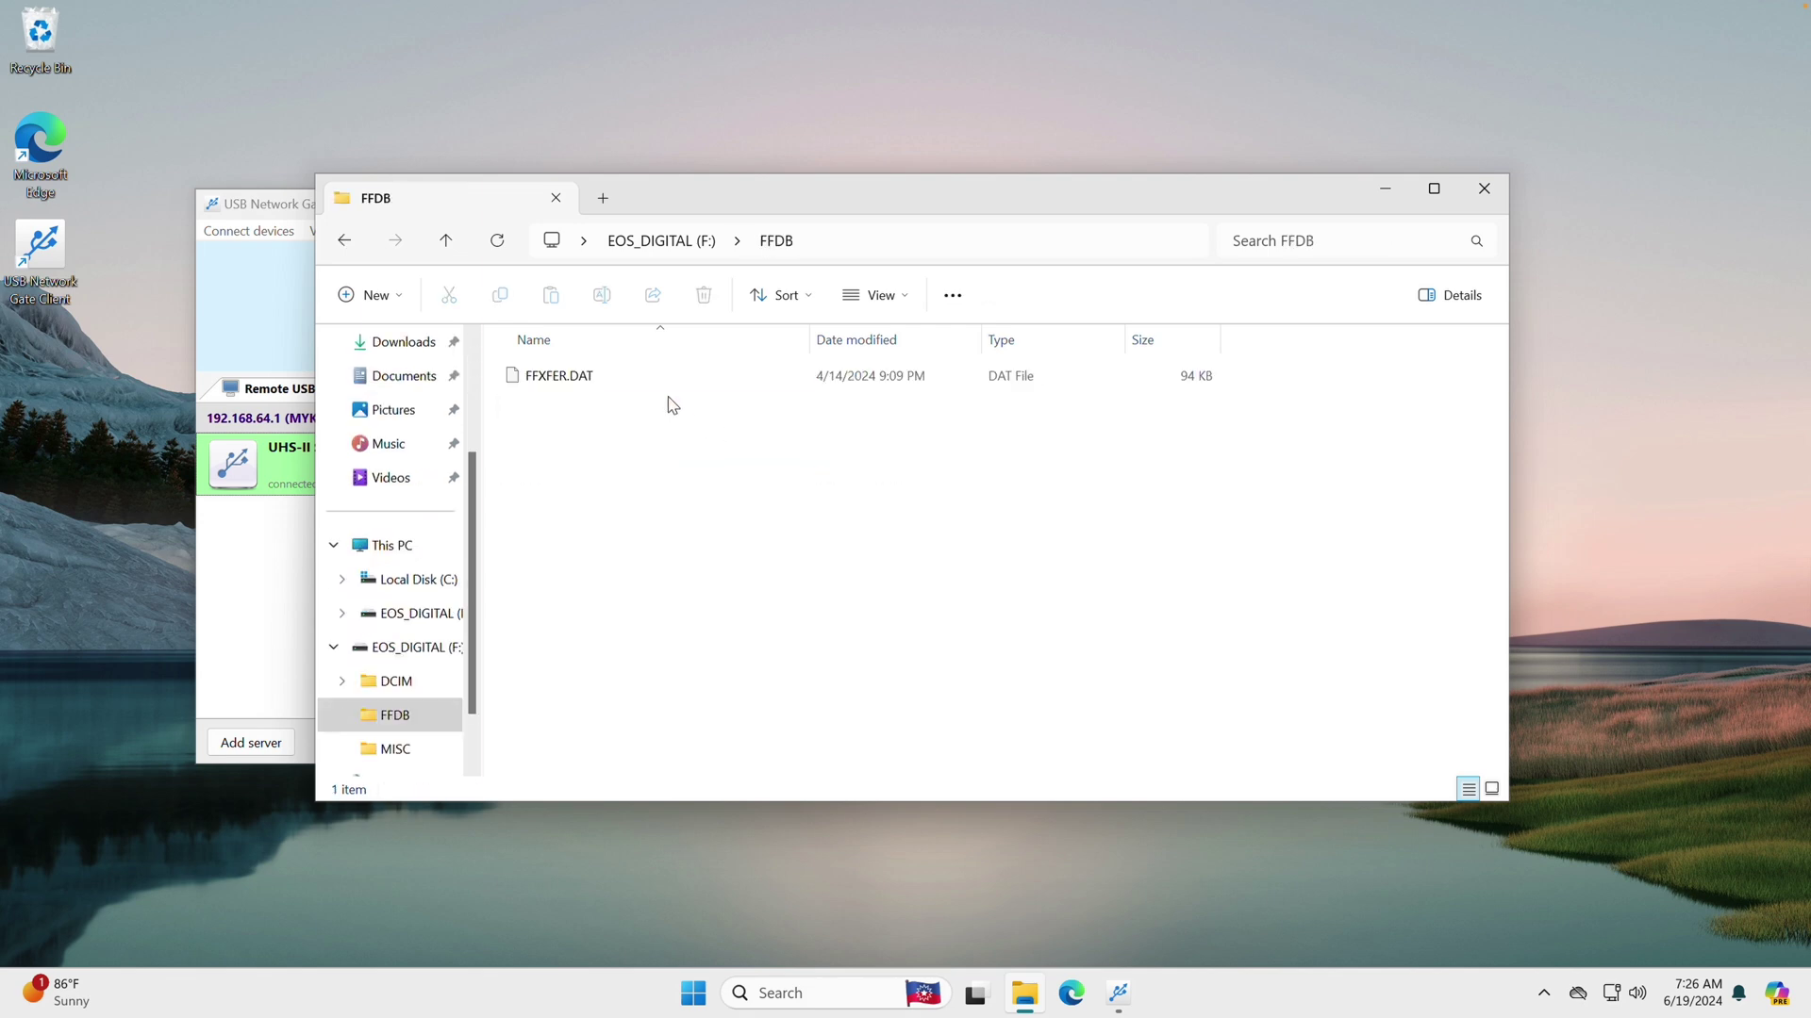
pyautogui.click(439, 243)
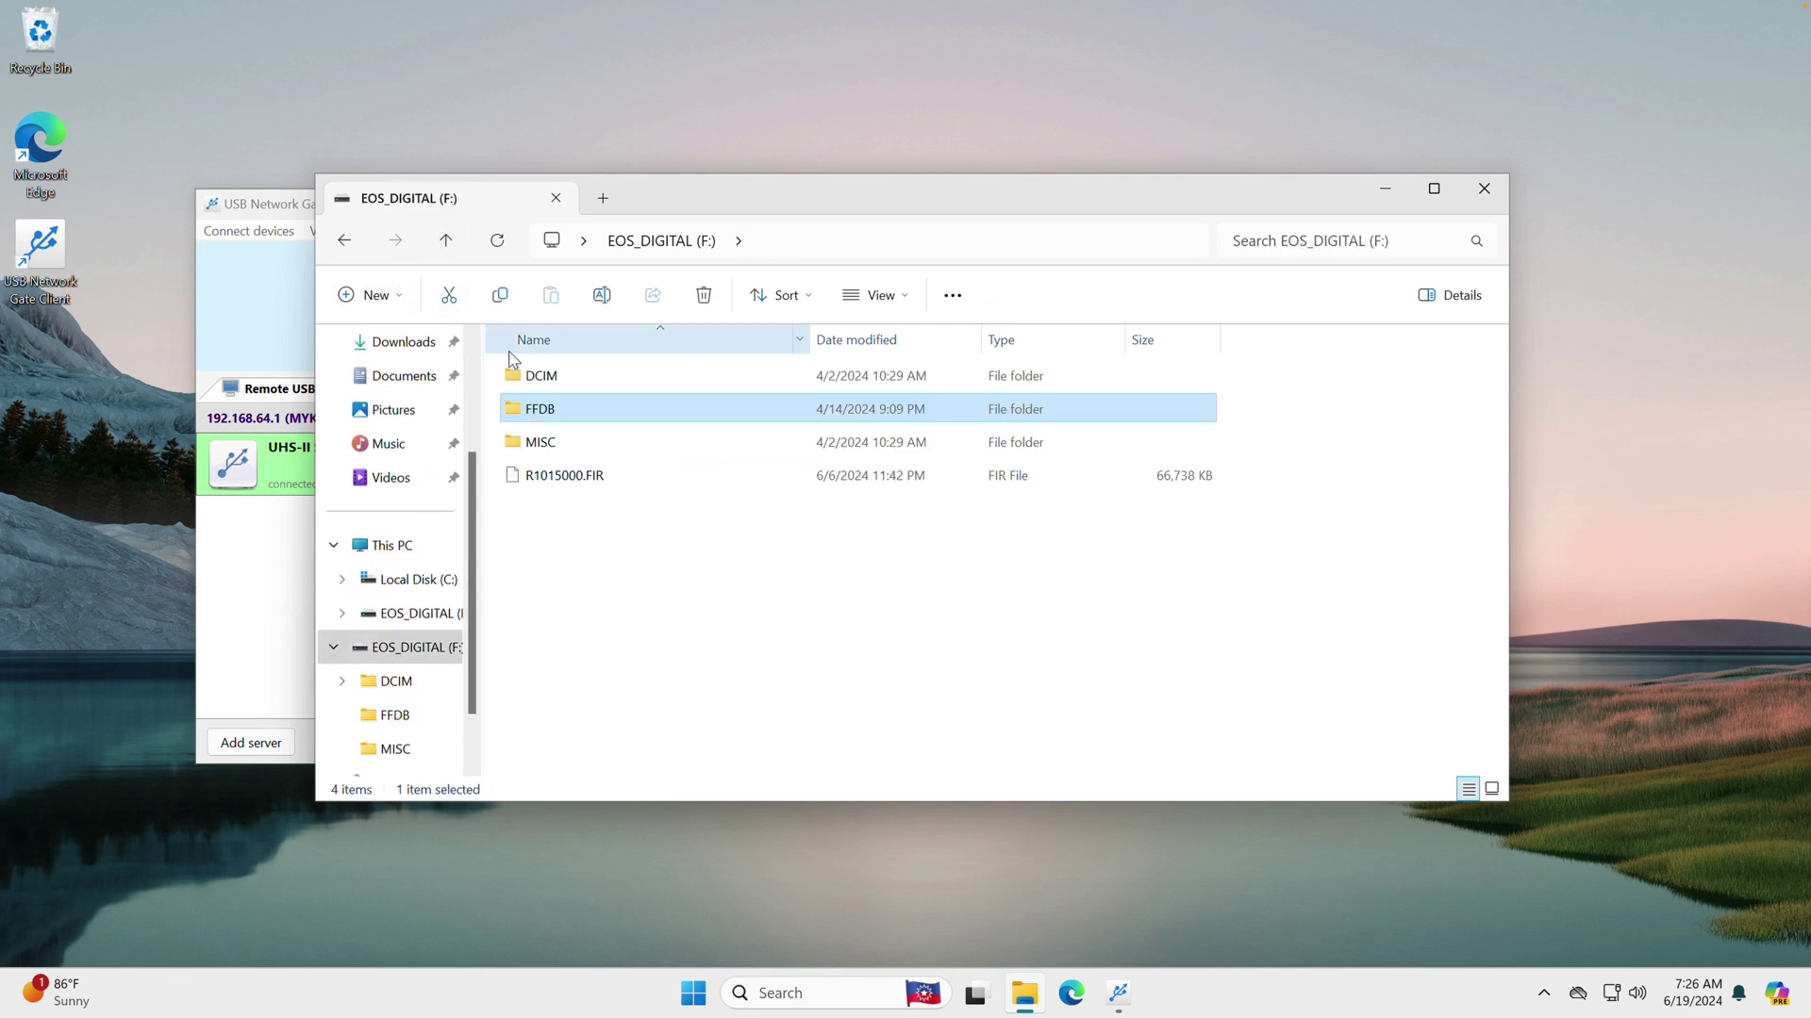
pyautogui.doubleClick(533, 375)
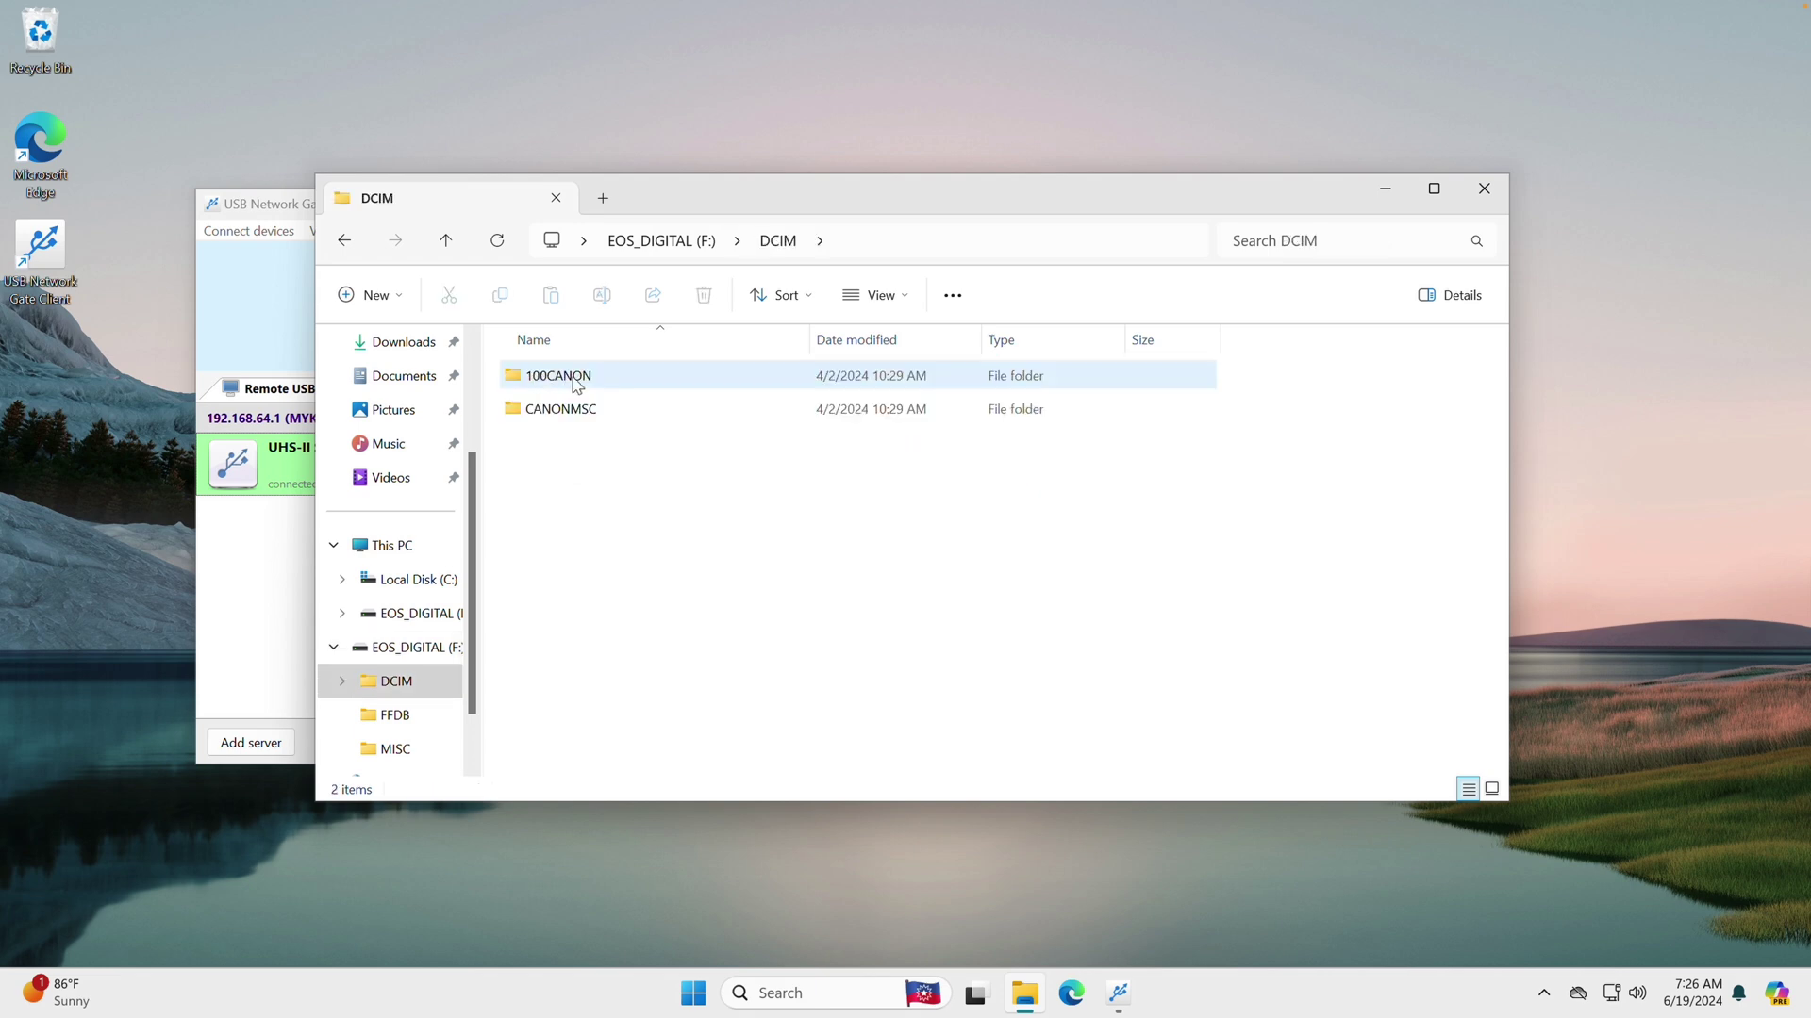
pyautogui.click(575, 384)
pyautogui.doubleClick(581, 407)
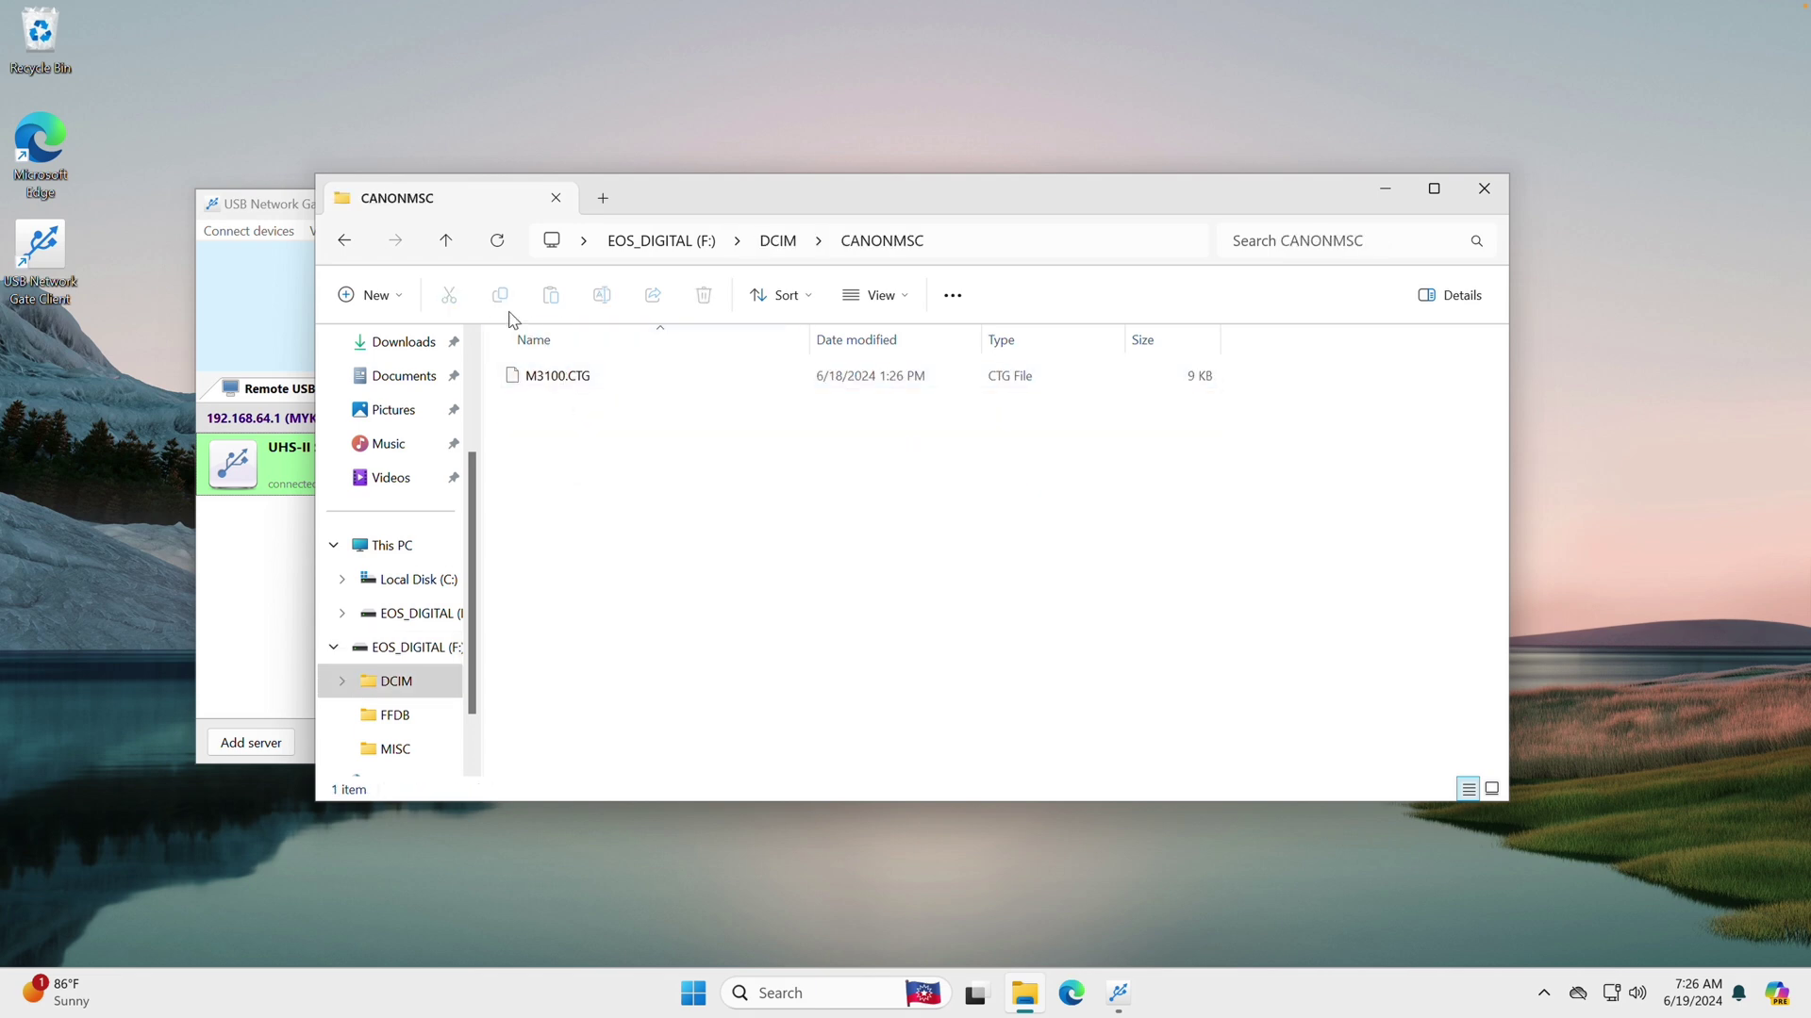
pyautogui.click(445, 243)
pyautogui.click(446, 244)
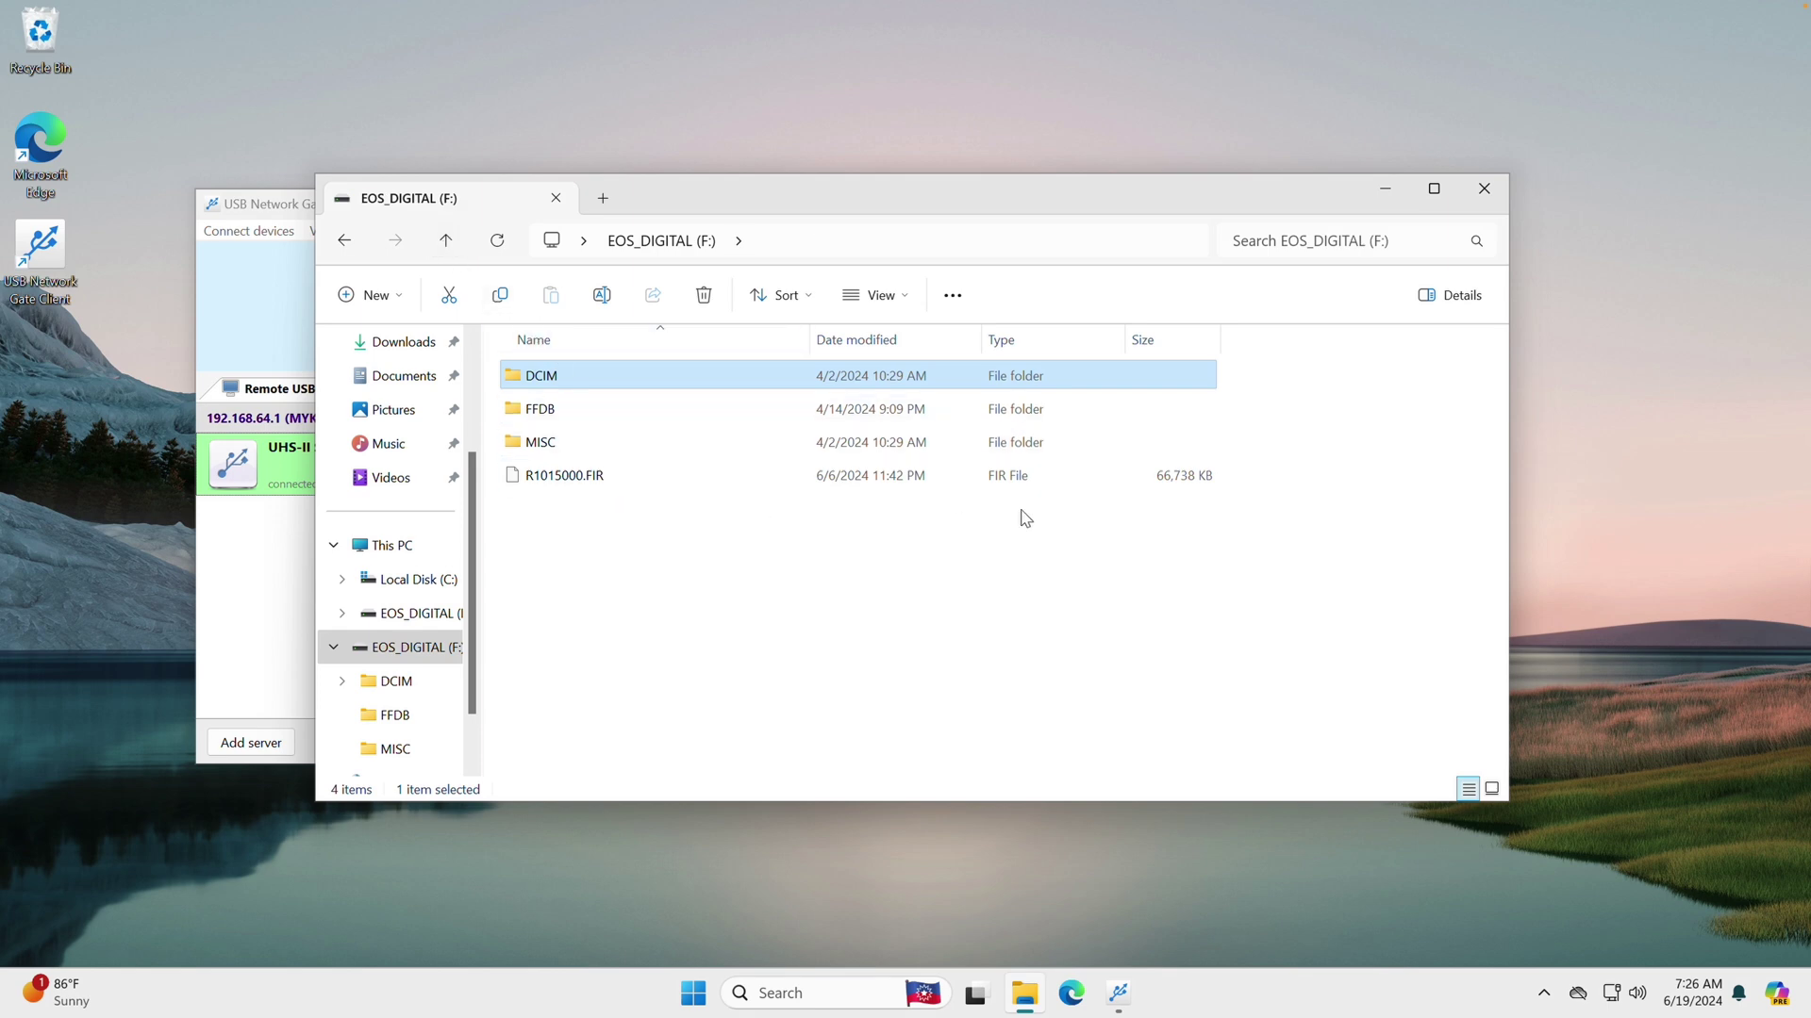
# Close the File Explorer window showing the EOS_DIGITAL (F:) drive.
pyautogui.click(1483, 190)
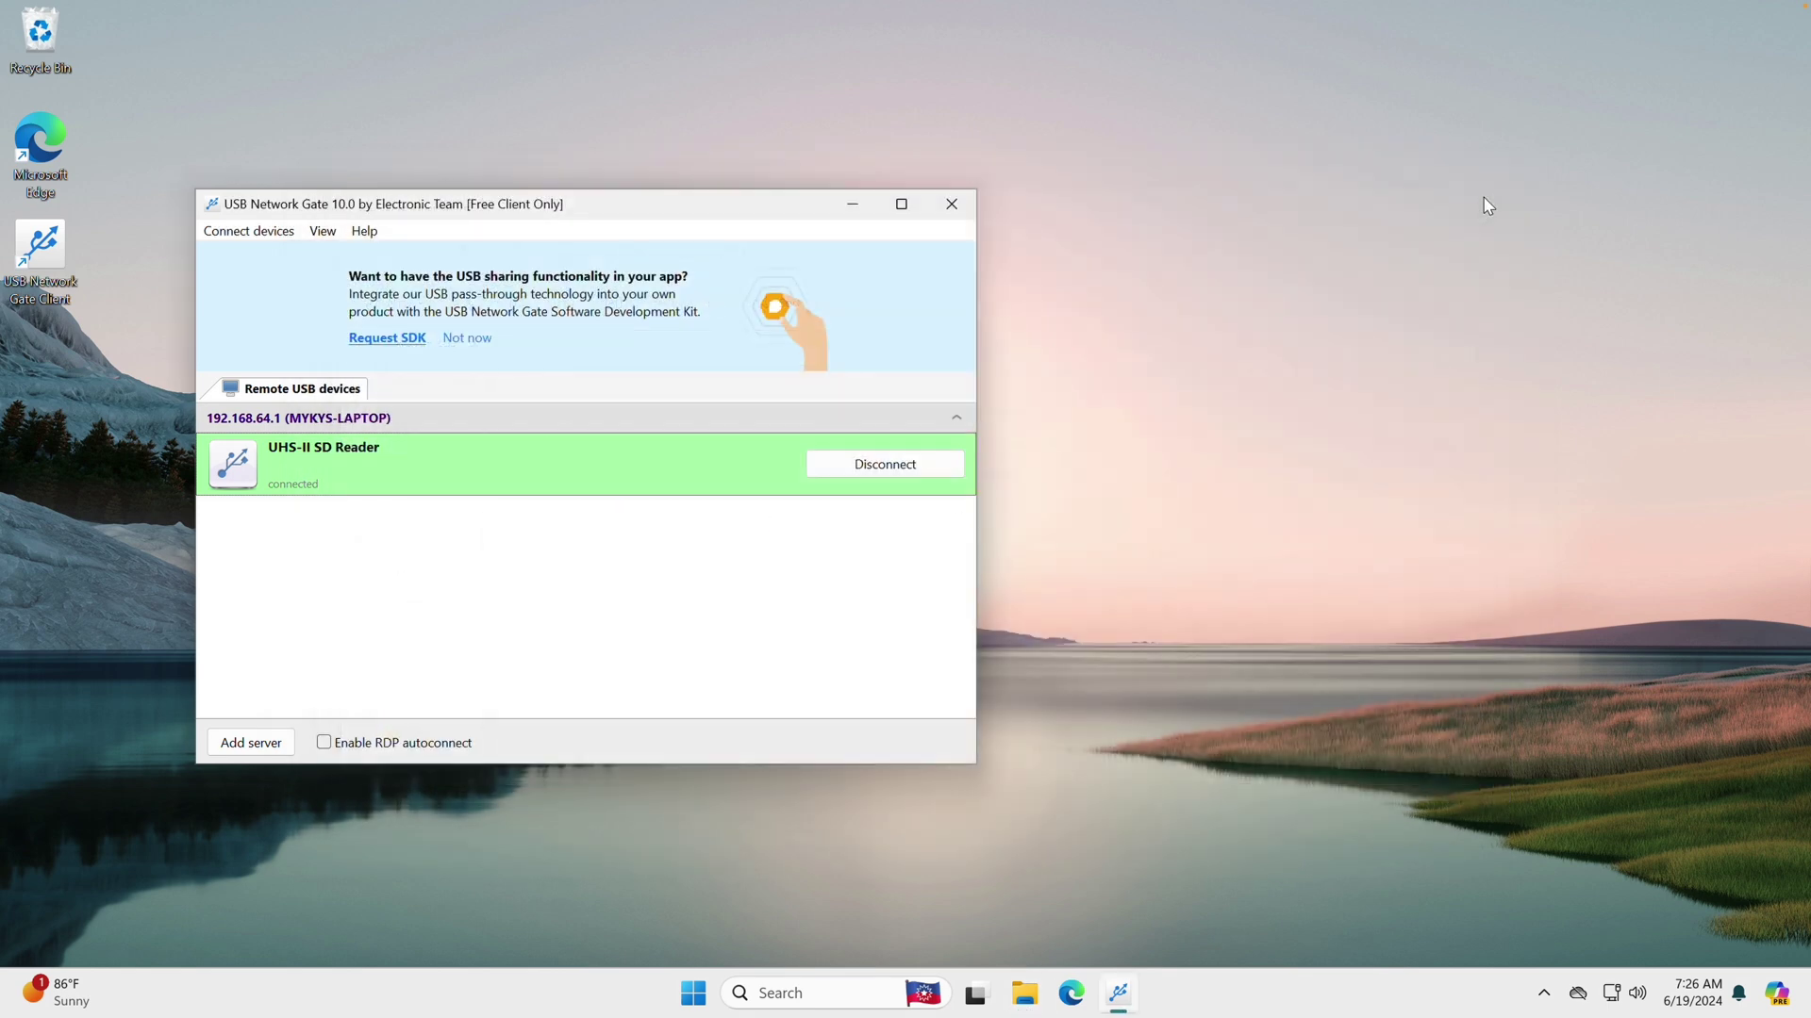